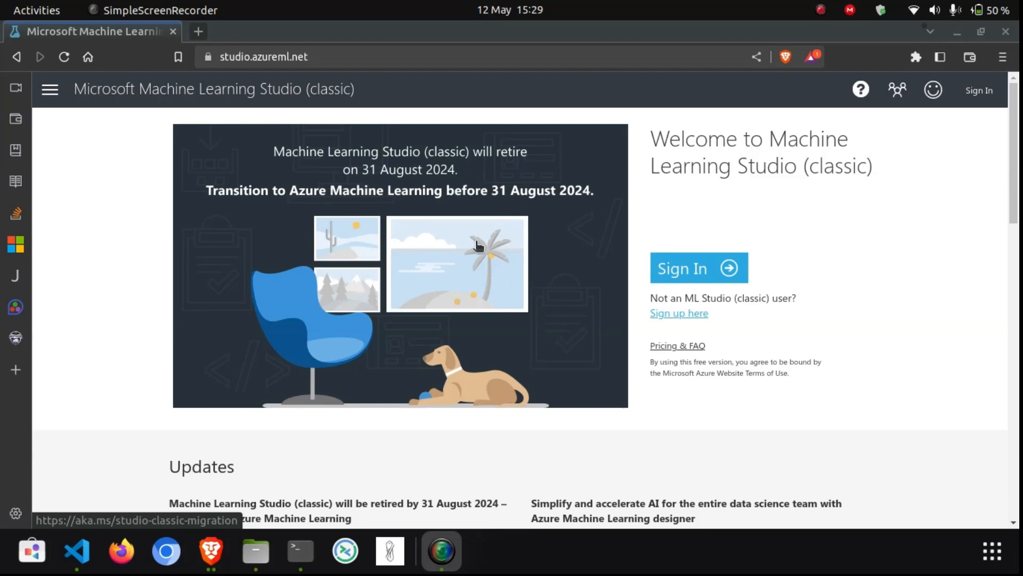
# Sign in to Machine Learning Studio (classic) through the alternative sign-in options, stay signed in, and dismiss the retirement notice.
pyautogui.click(214, 57)
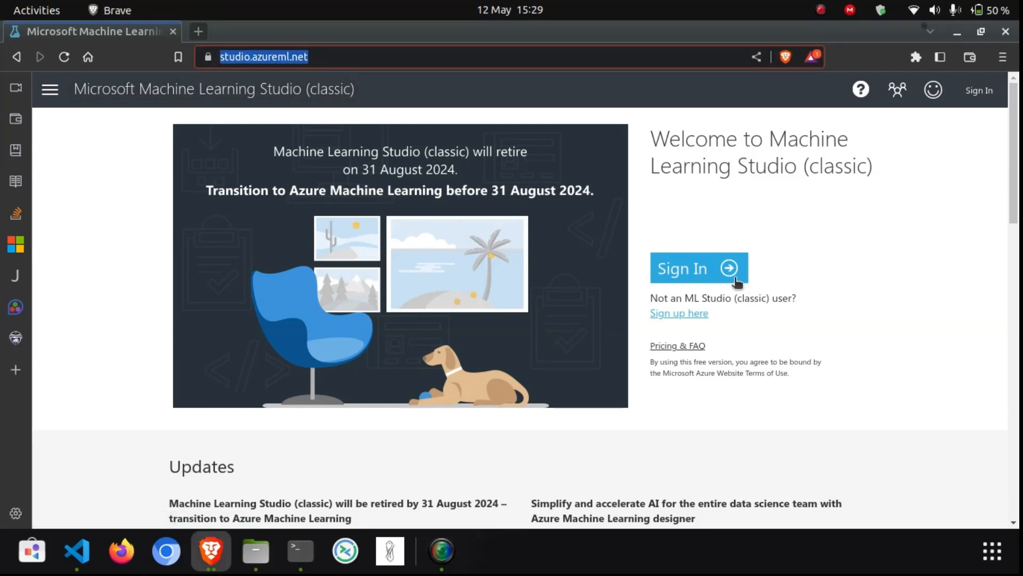
pyautogui.click(700, 270)
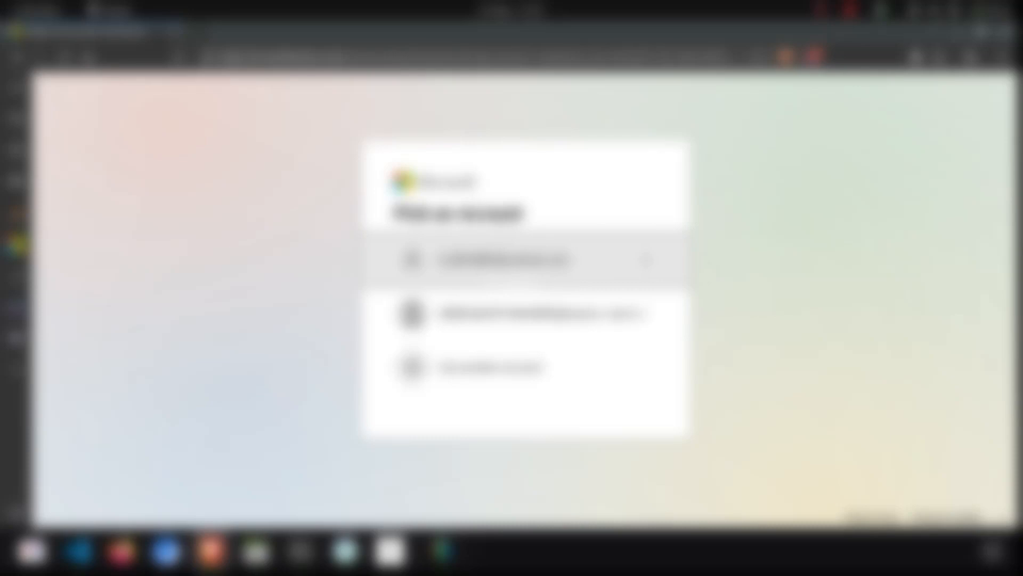
pyautogui.click(459, 368)
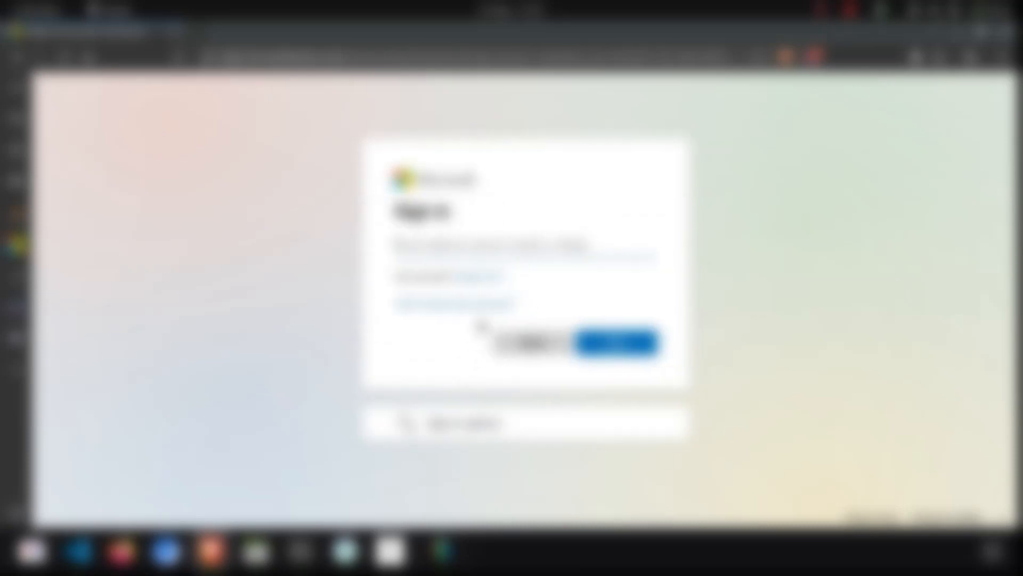
pyautogui.click(463, 424)
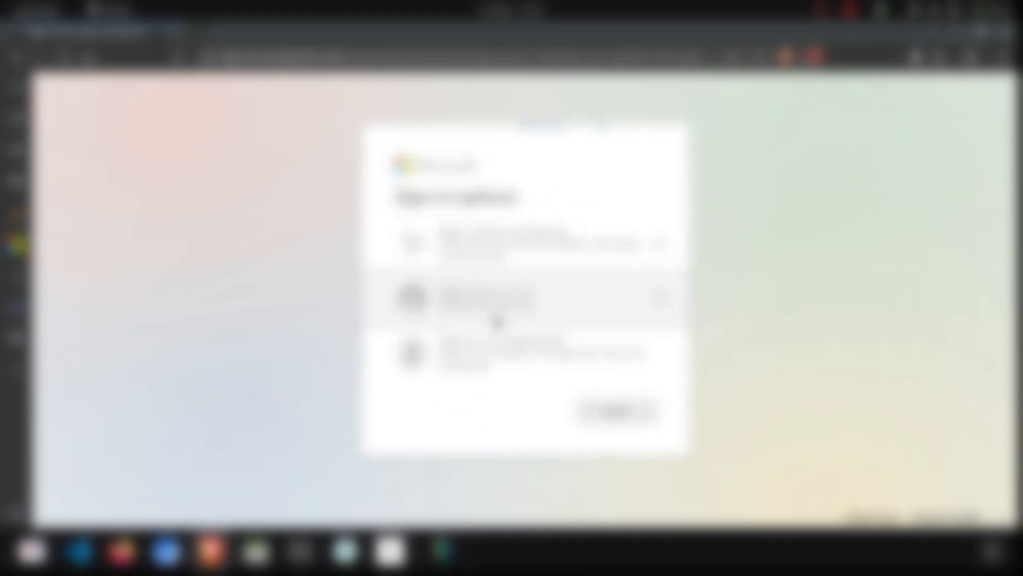
pyautogui.click(496, 319)
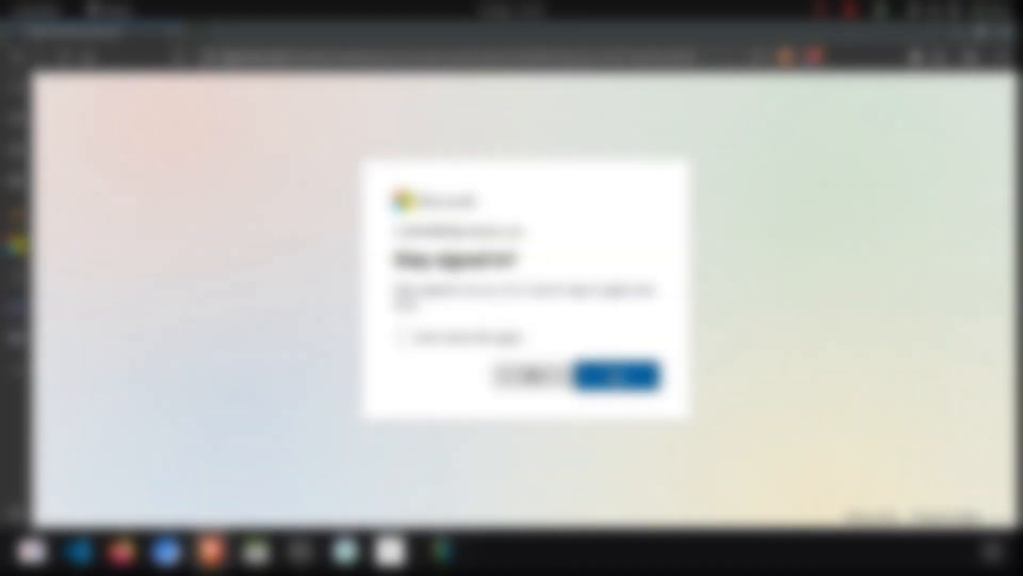
pyautogui.click(616, 377)
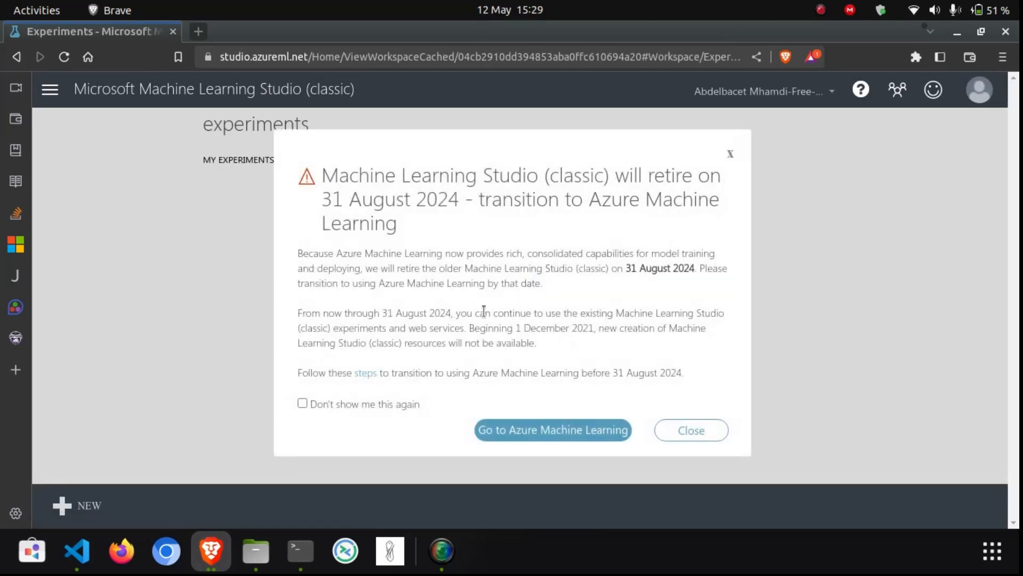
pyautogui.click(679, 436)
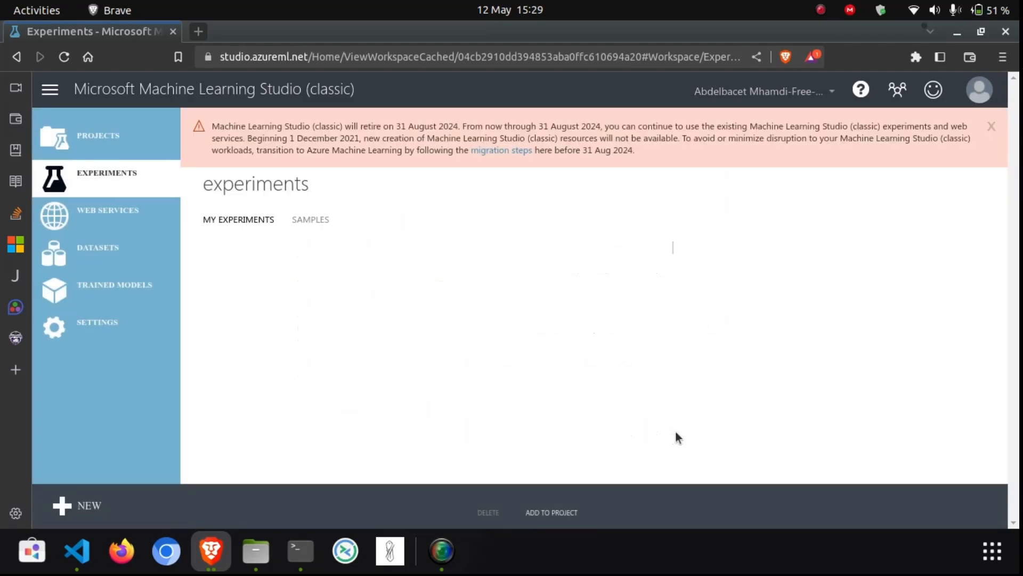
# Create a new blank experiment and title it "IRIS Classifier".
pyautogui.click(82, 511)
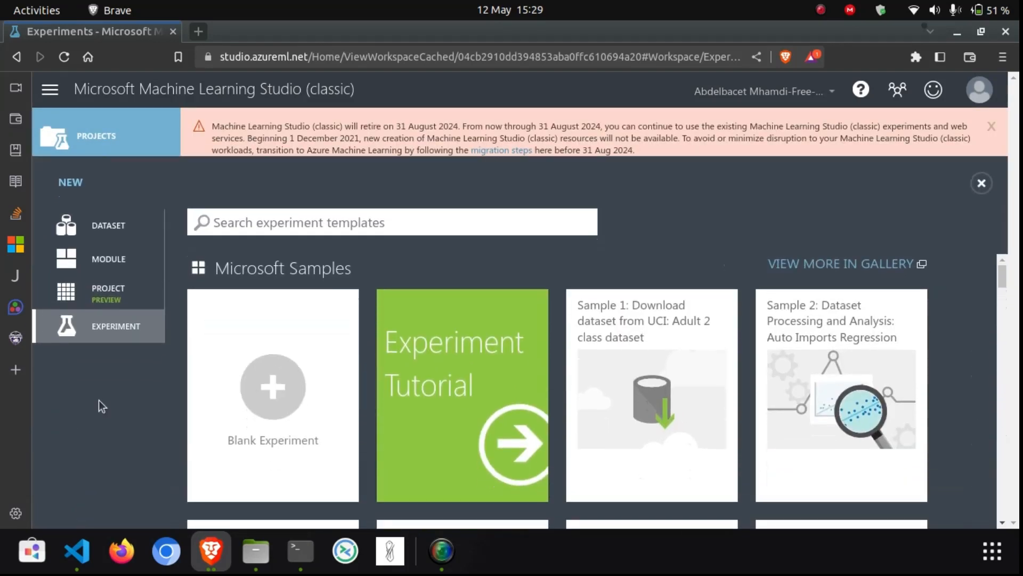
pyautogui.click(269, 389)
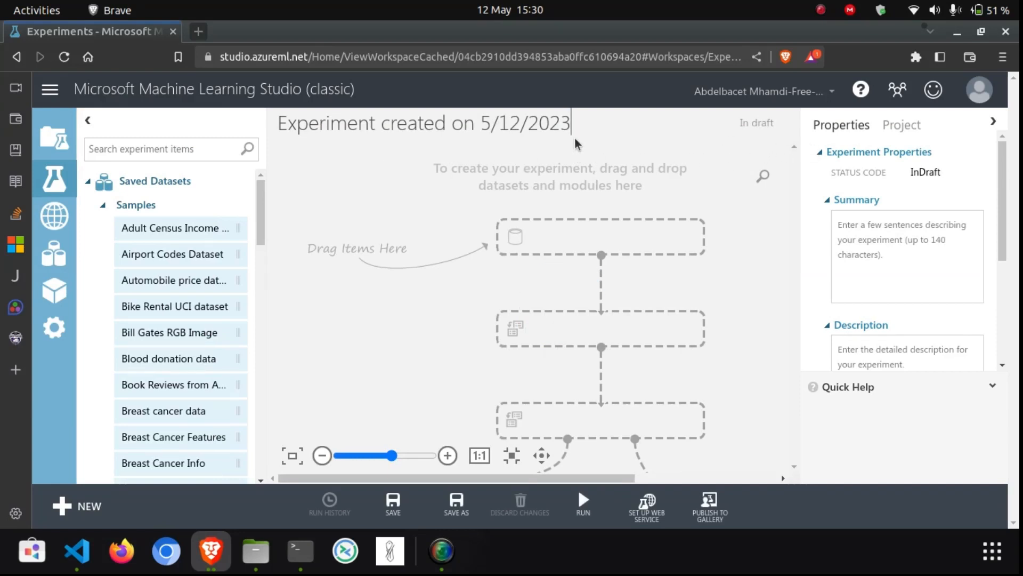
pyautogui.moveTo(574, 123); pyautogui.dragTo(278, 121)
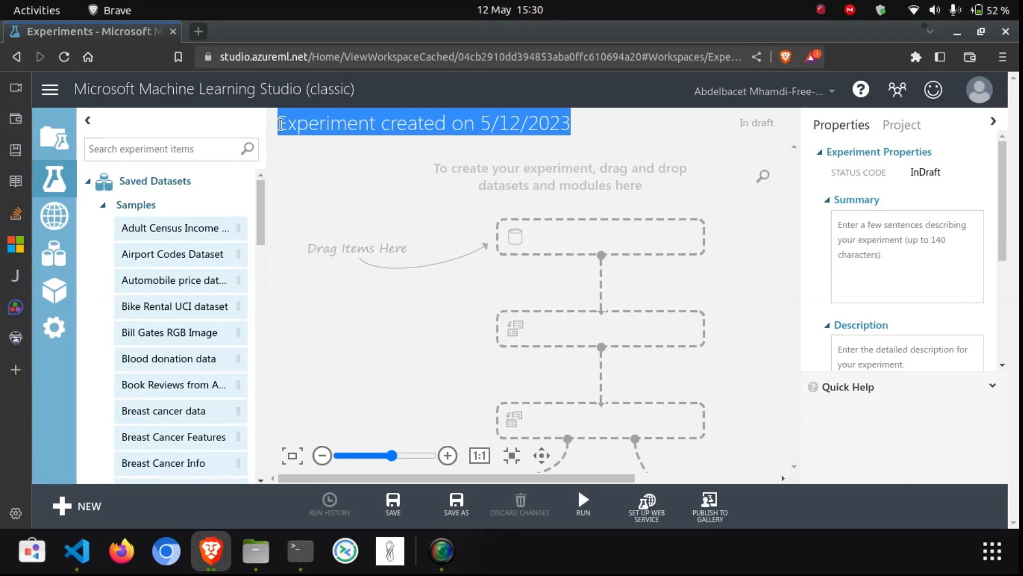
pyautogui.write('IRIS')
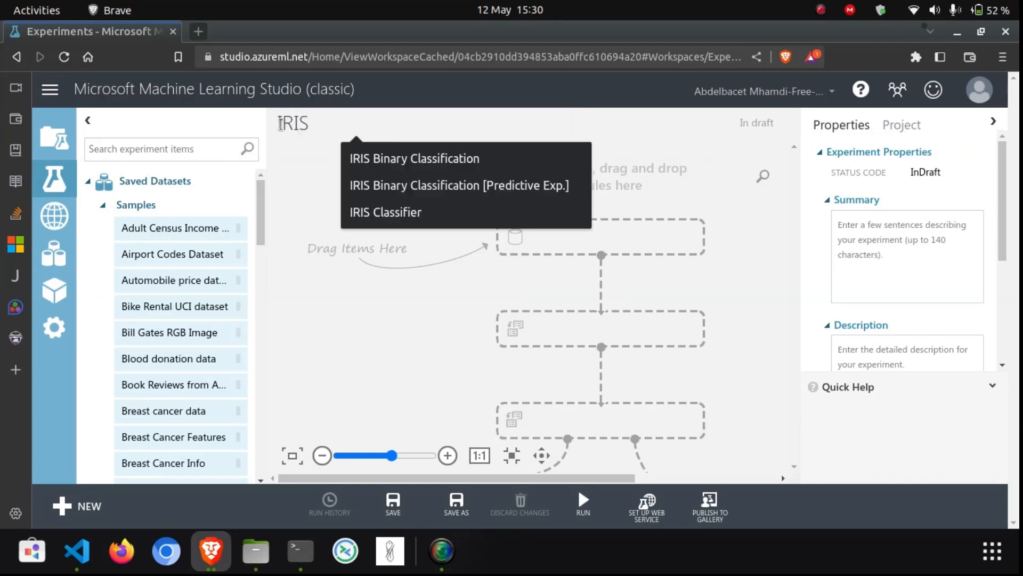
pyautogui.write(' C')
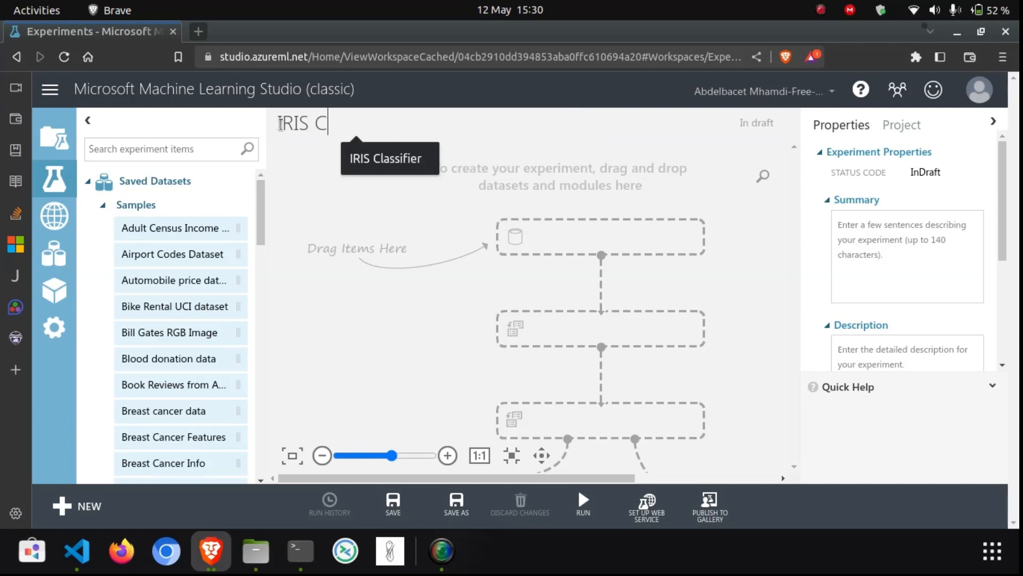
pyautogui.write('lassifier')
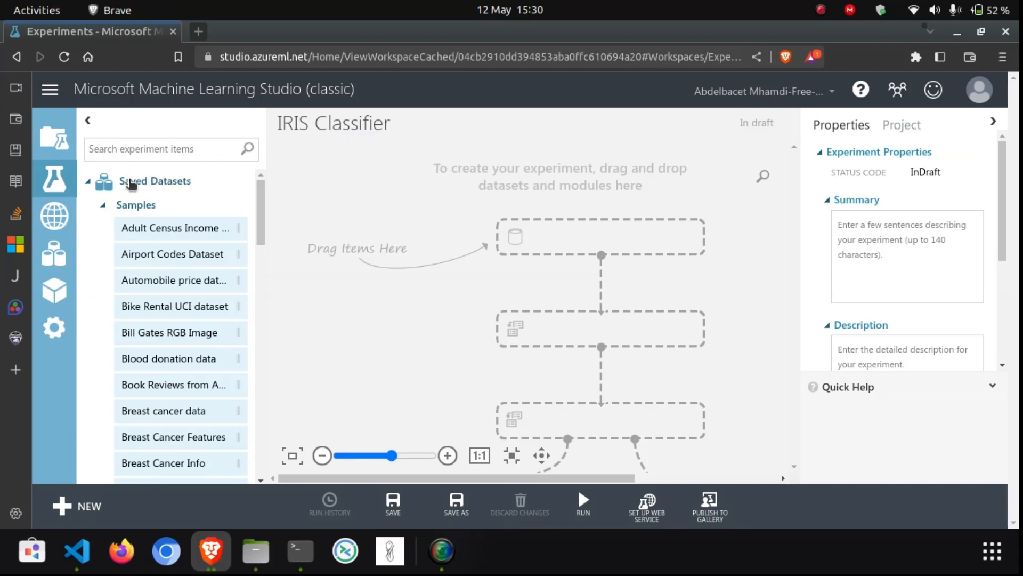
# Place the Iris Two Class Data sample dataset near the upper middle of the experiment canvas, collapsing both side panes to enlarge it.
pyautogui.scroll(-7, 175, 257)
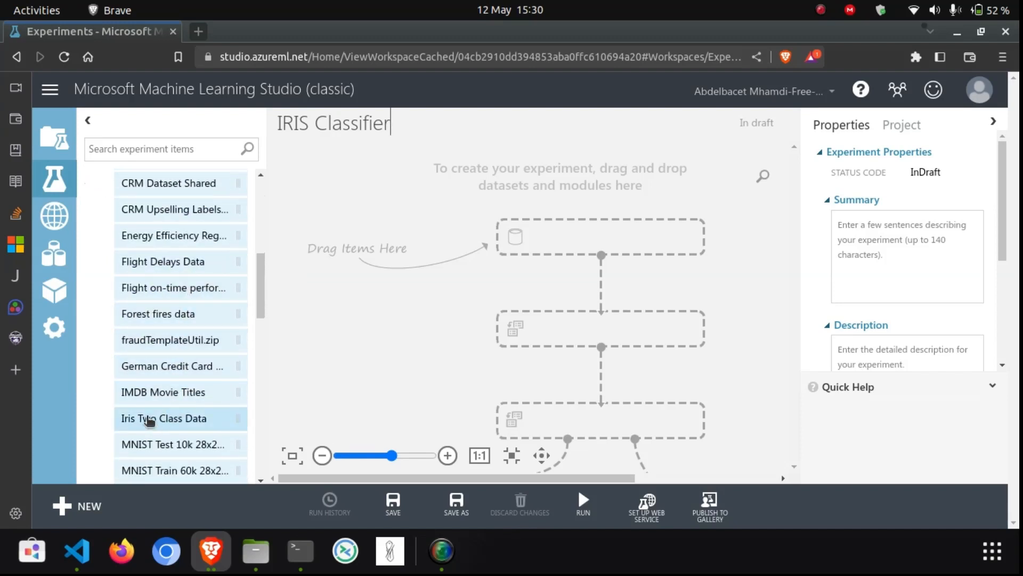
pyautogui.click(135, 420)
pyautogui.moveTo(135, 421); pyautogui.dragTo(533, 176)
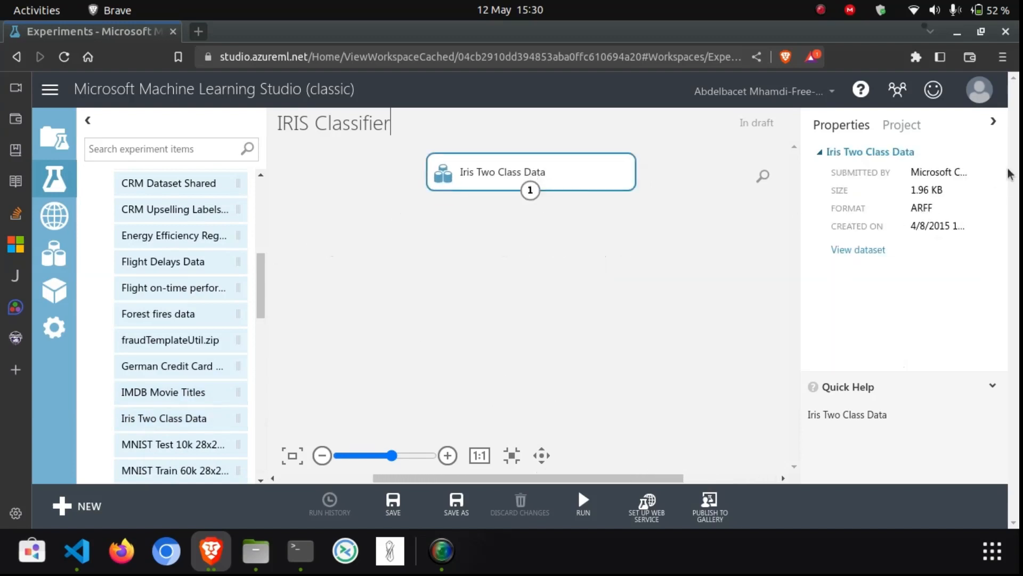
pyautogui.click(993, 121)
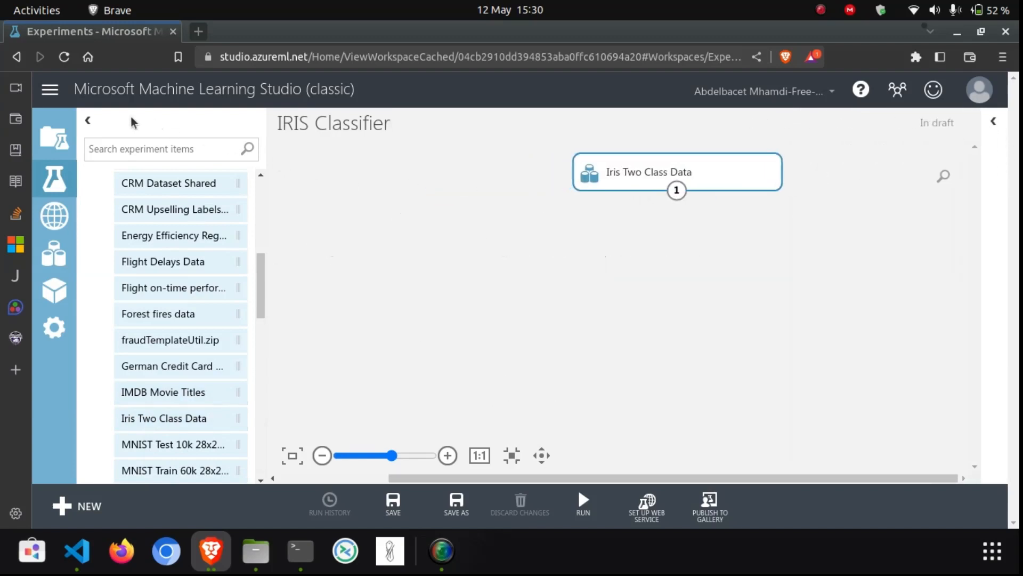
pyautogui.click(87, 120)
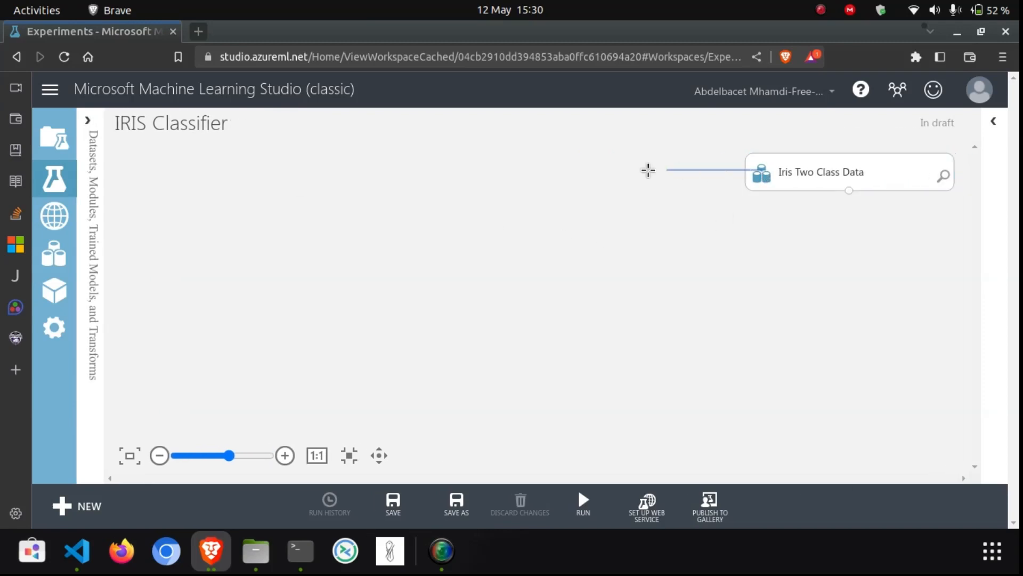
pyautogui.moveTo(785, 187); pyautogui.dragTo(621, 165)
# Visualize the Iris Two Class Data dataset and look over its Class label column and the sepal and petal feature columns.
pyautogui.rightClick(617, 166)
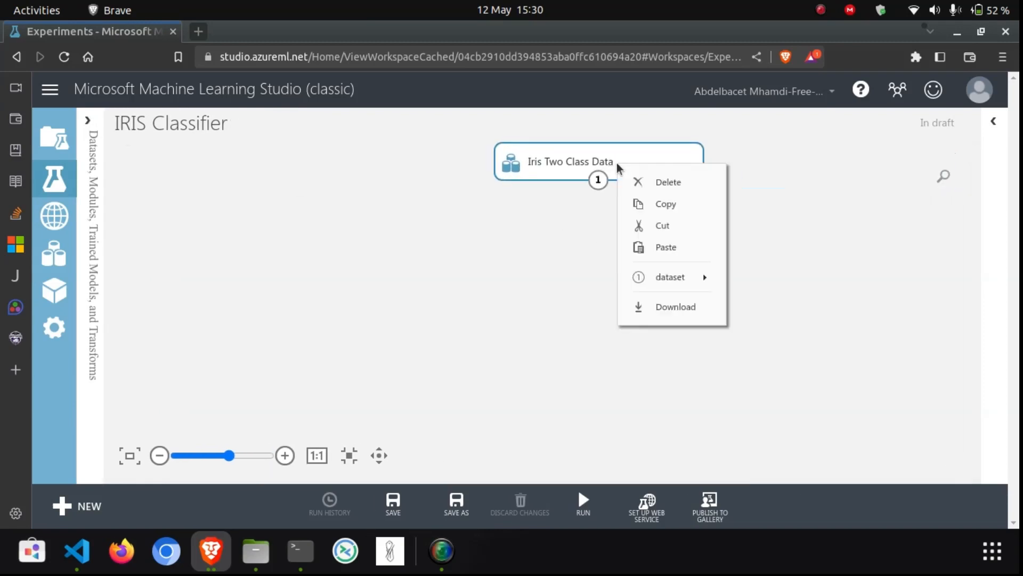
pyautogui.moveTo(664, 277)
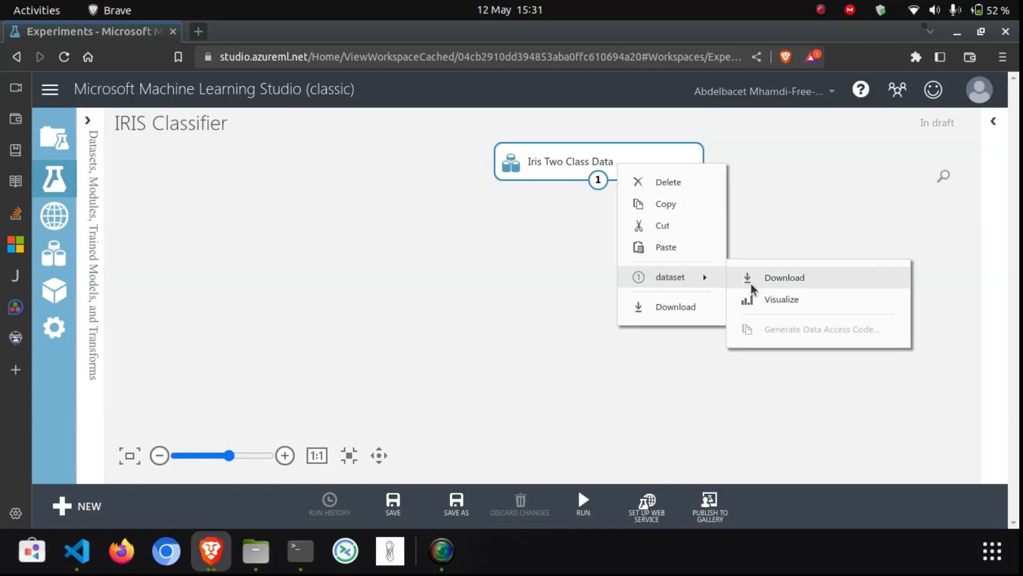
pyautogui.click(752, 301)
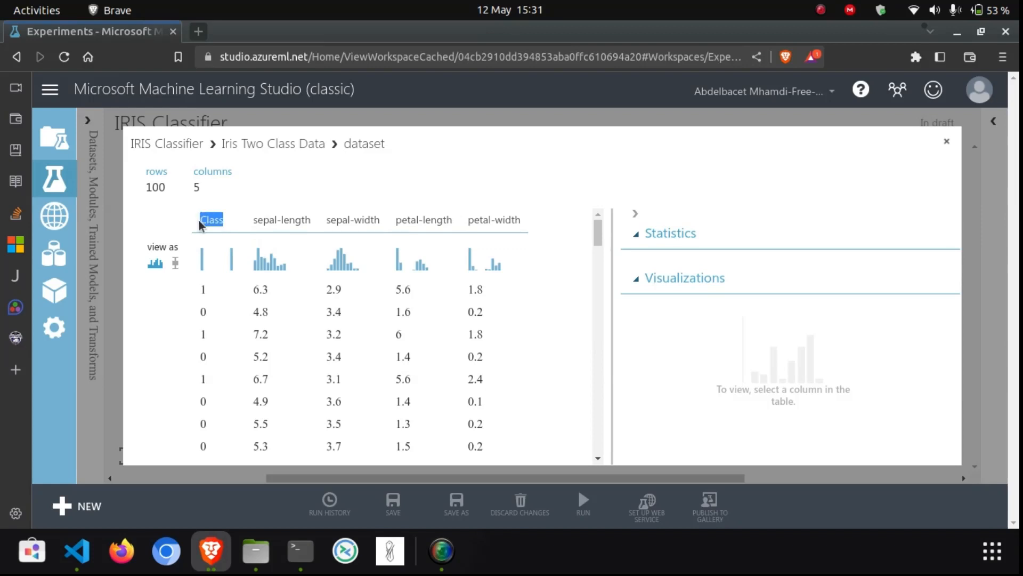
pyautogui.doubleClick(200, 223)
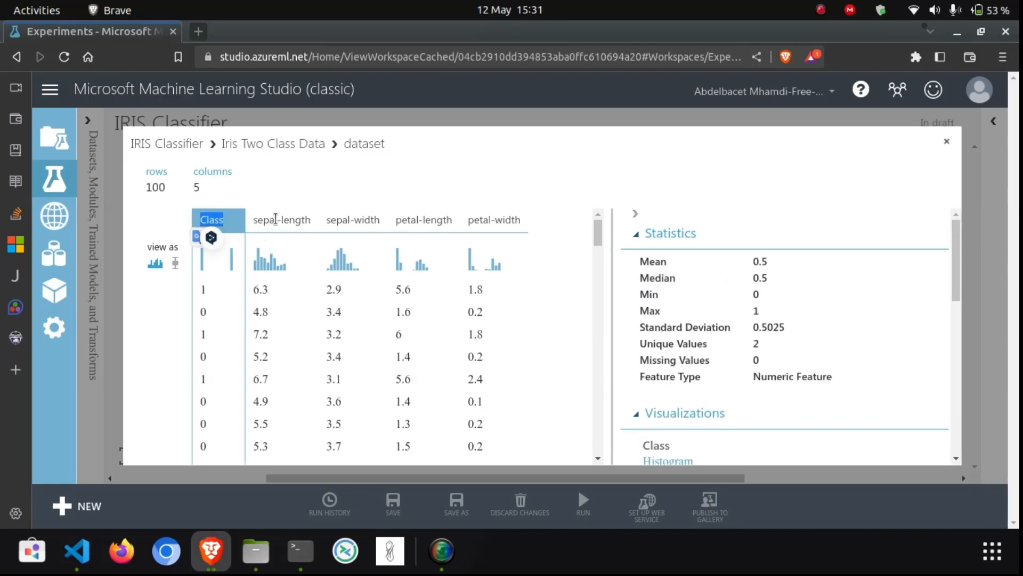
pyautogui.click(256, 219)
pyautogui.moveTo(259, 219); pyautogui.dragTo(522, 223)
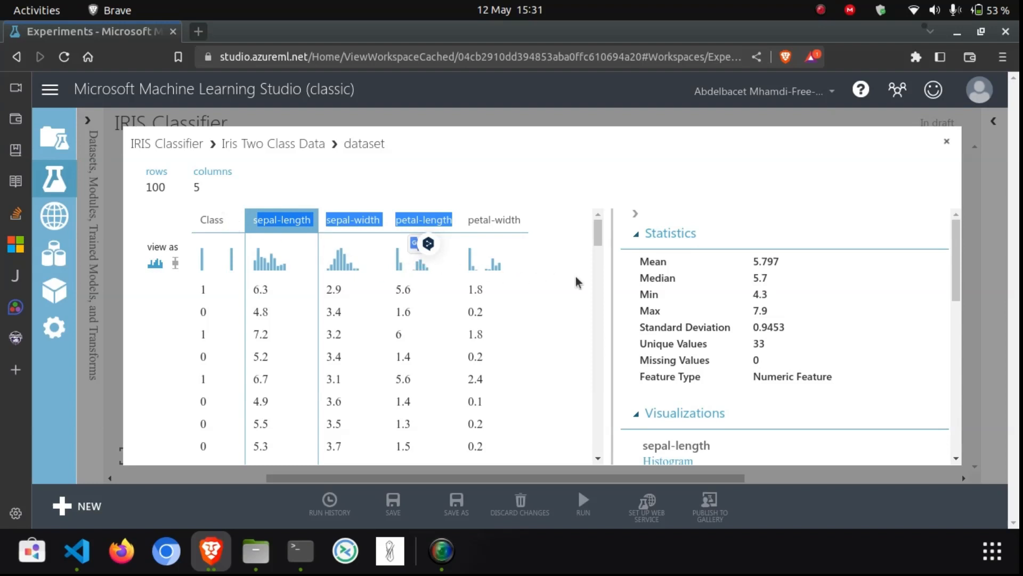
# Examine the statistics and histogram of the sepal-length column, and bring up the histogram of the Class column.
pyautogui.scroll(-3, 654, 252)
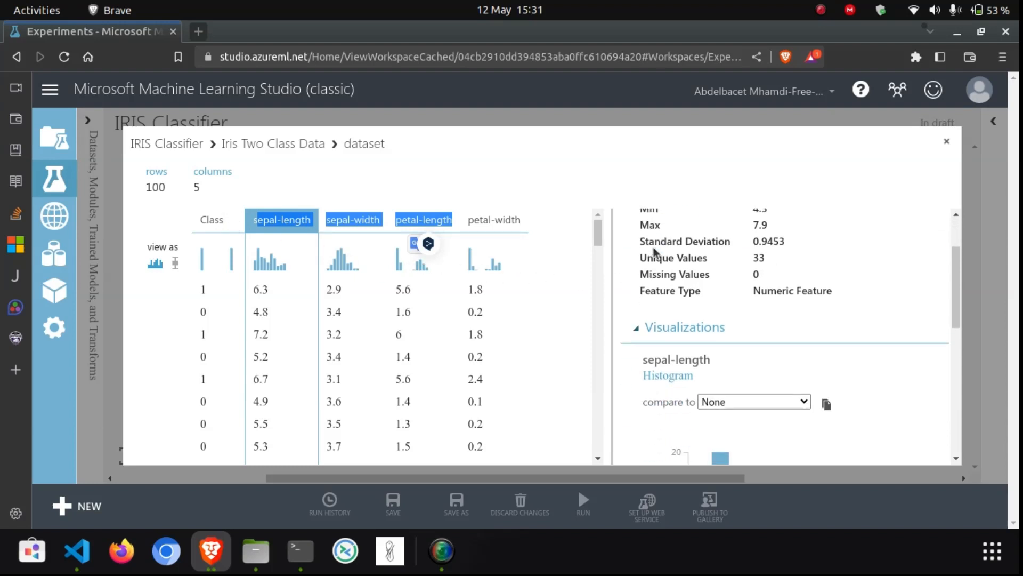
pyautogui.scroll(3, 666, 262)
pyautogui.scroll(-3, 680, 273)
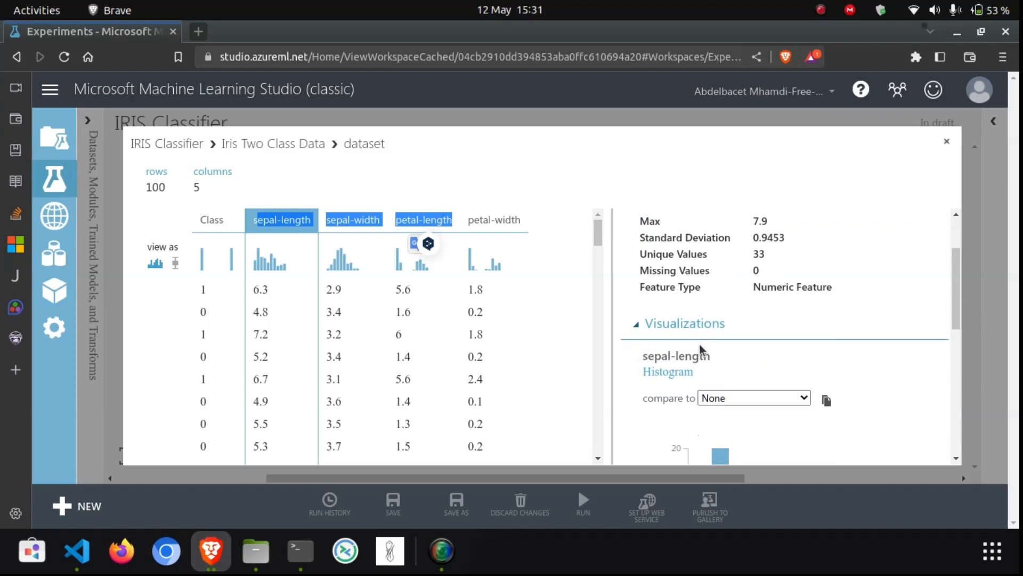
pyautogui.scroll(-3, 715, 377)
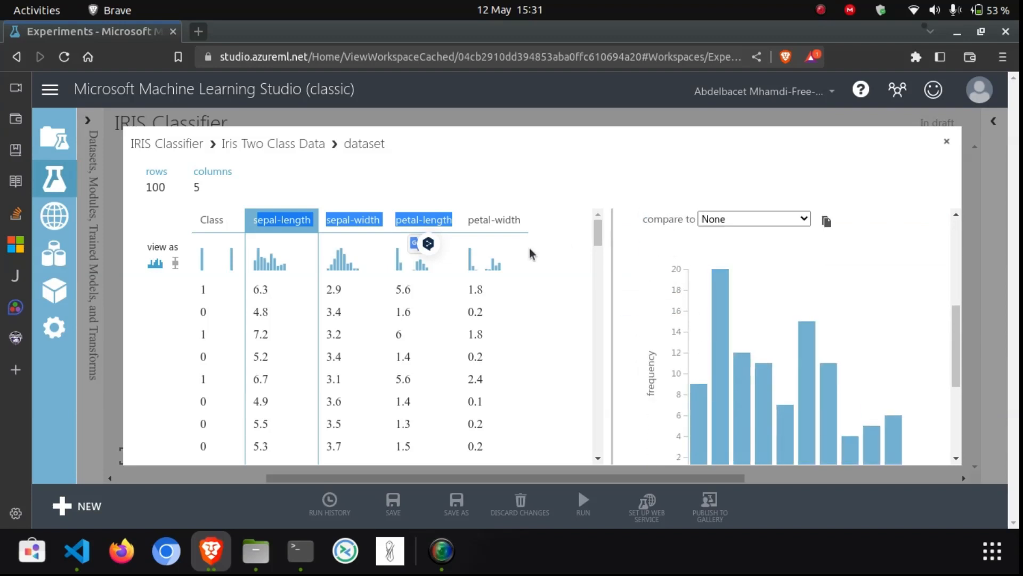
pyautogui.scroll(2, 709, 251)
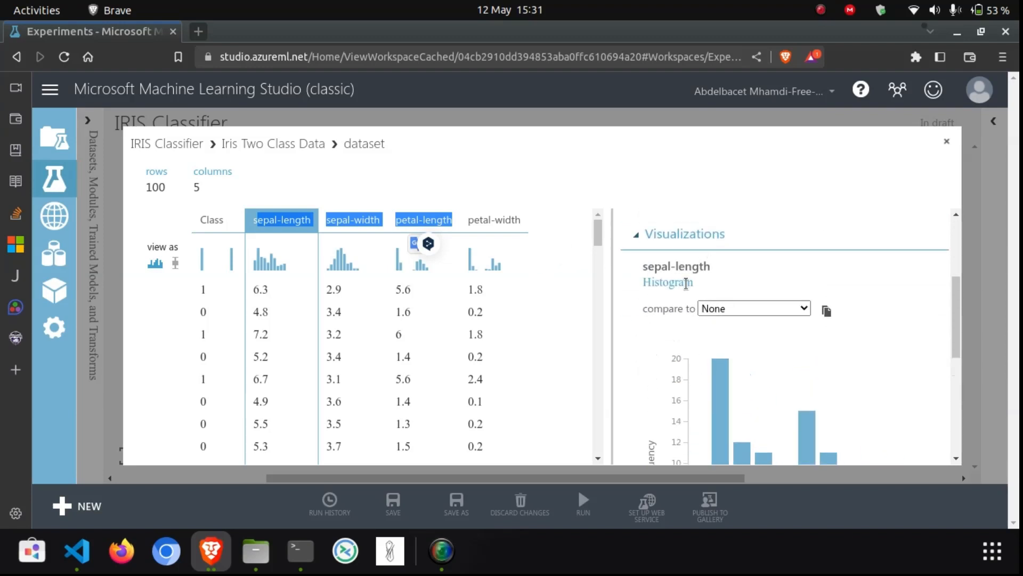
pyautogui.click(209, 235)
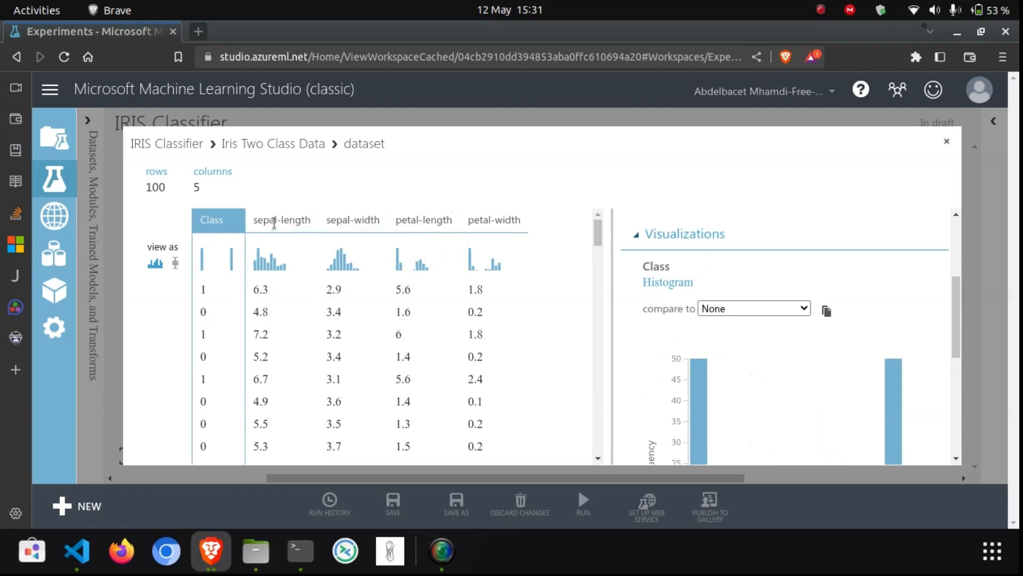
# Compare the sepal-length column to Class and view the whole scatter plot.
pyautogui.click(274, 223)
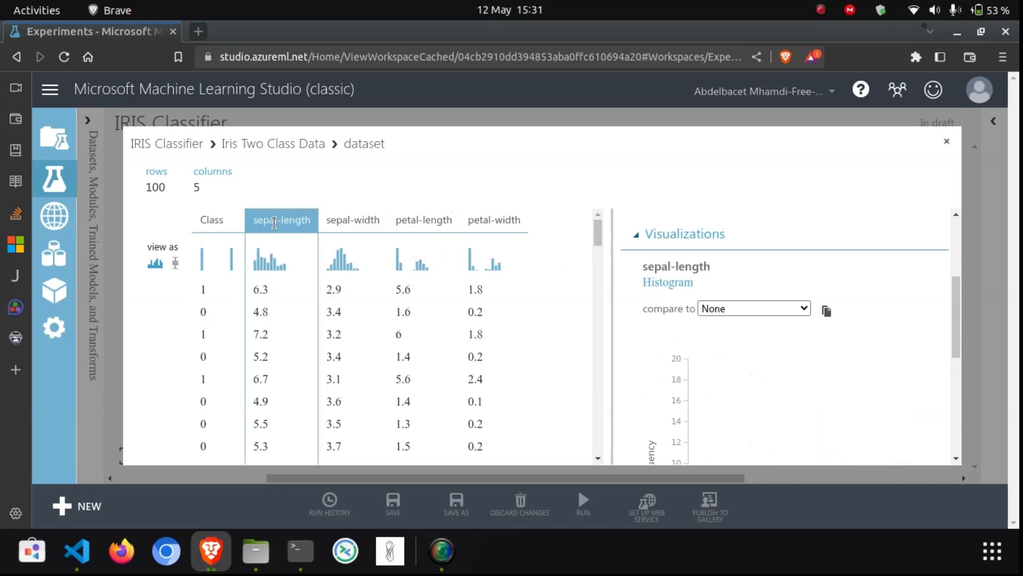
pyautogui.click(739, 309)
pyautogui.click(735, 337)
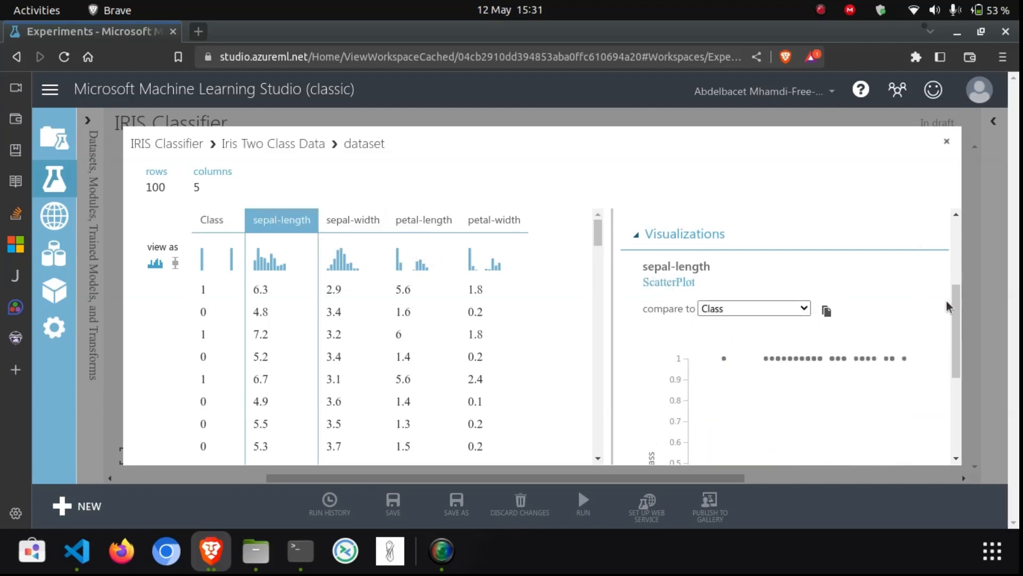
pyautogui.moveTo(953, 309); pyautogui.dragTo(955, 366)
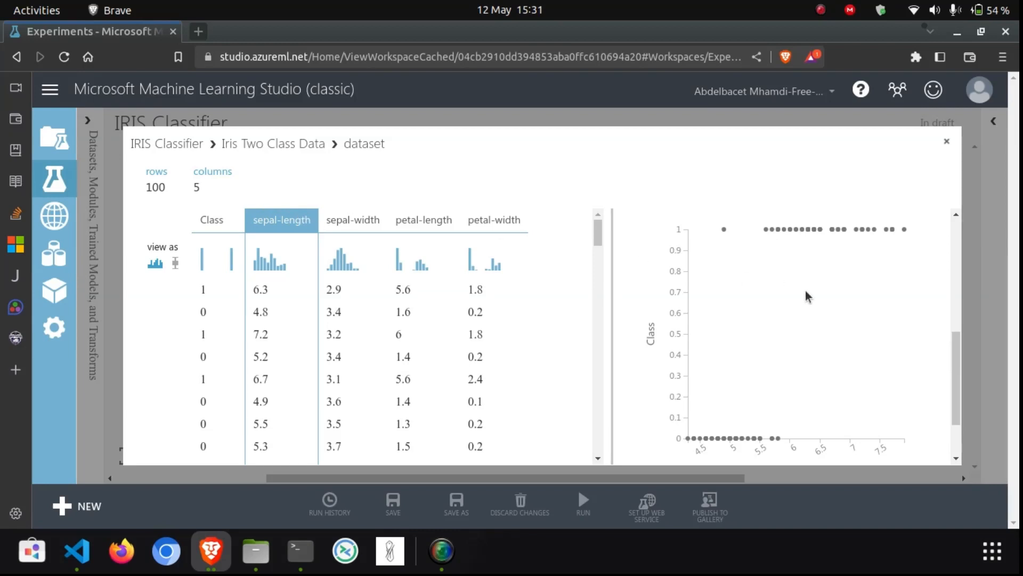
# Compare sepal-length to petal-length in the scatter plot, then close the visualization and stay in the IRIS Classifier experiment.
pyautogui.scroll(2, 806, 295)
pyautogui.click(741, 269)
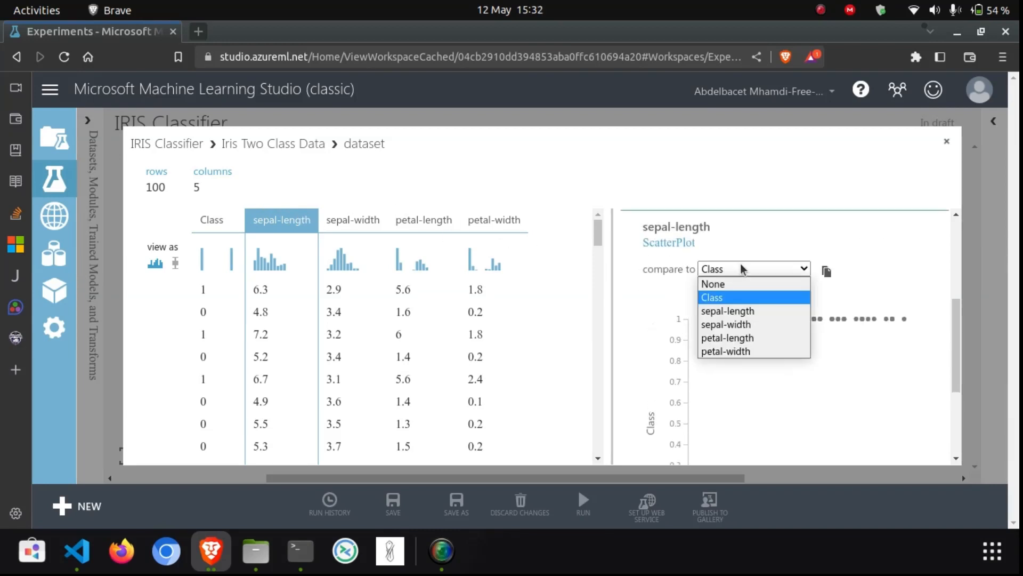
pyautogui.click(741, 338)
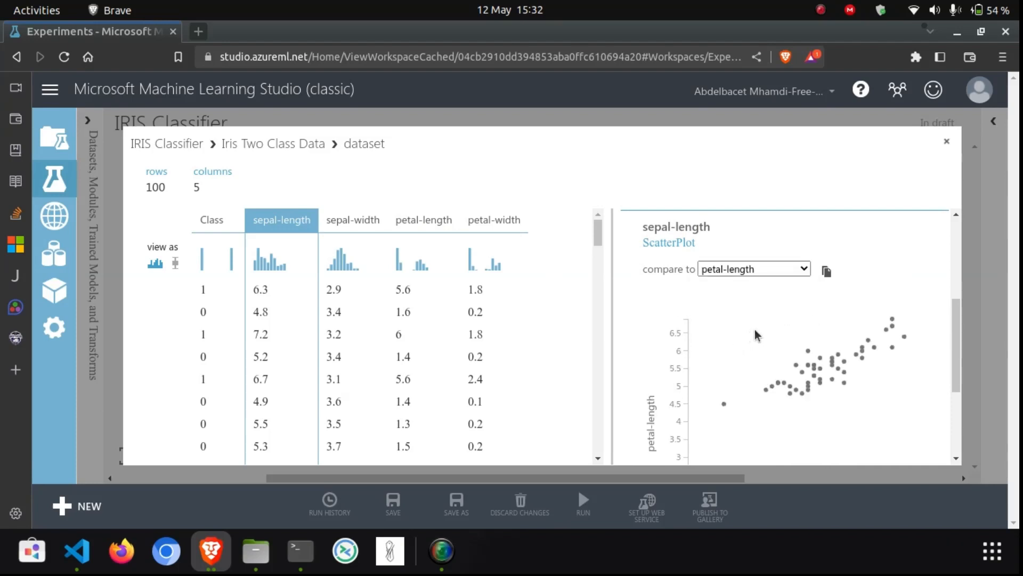
pyautogui.scroll(-2, 744, 328)
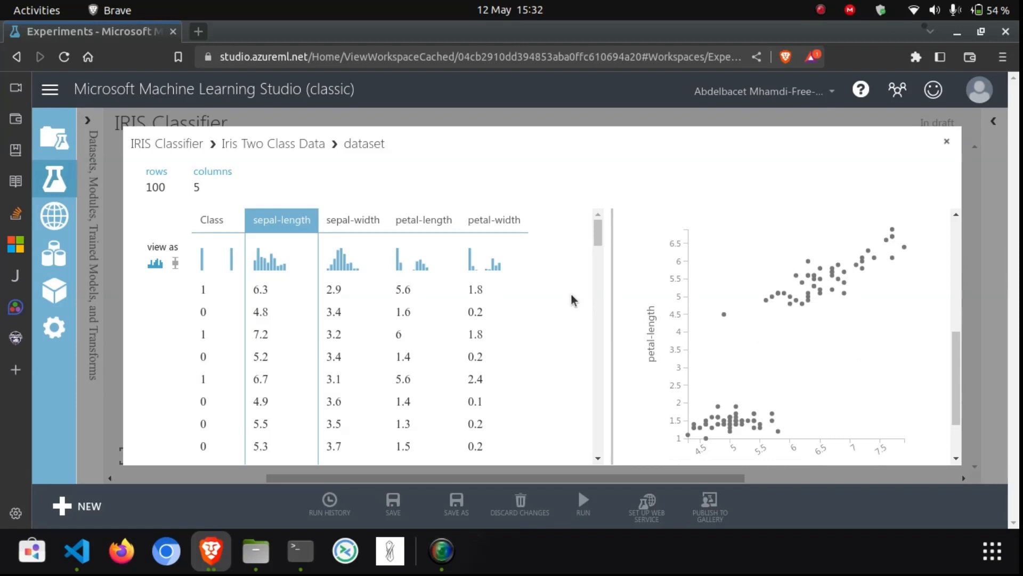
pyautogui.click(947, 142)
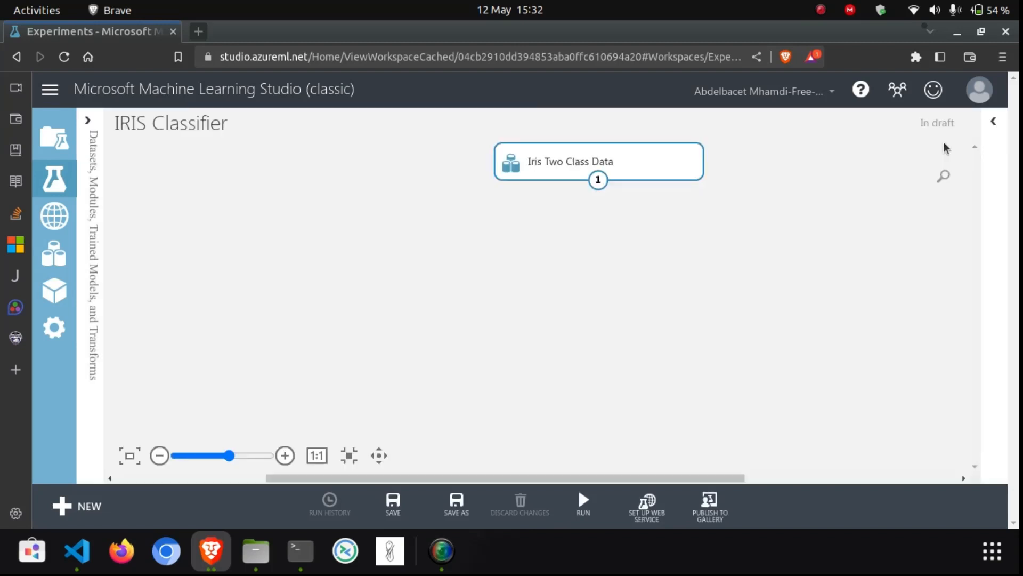
pyautogui.click(46, 152)
pyautogui.click(569, 162)
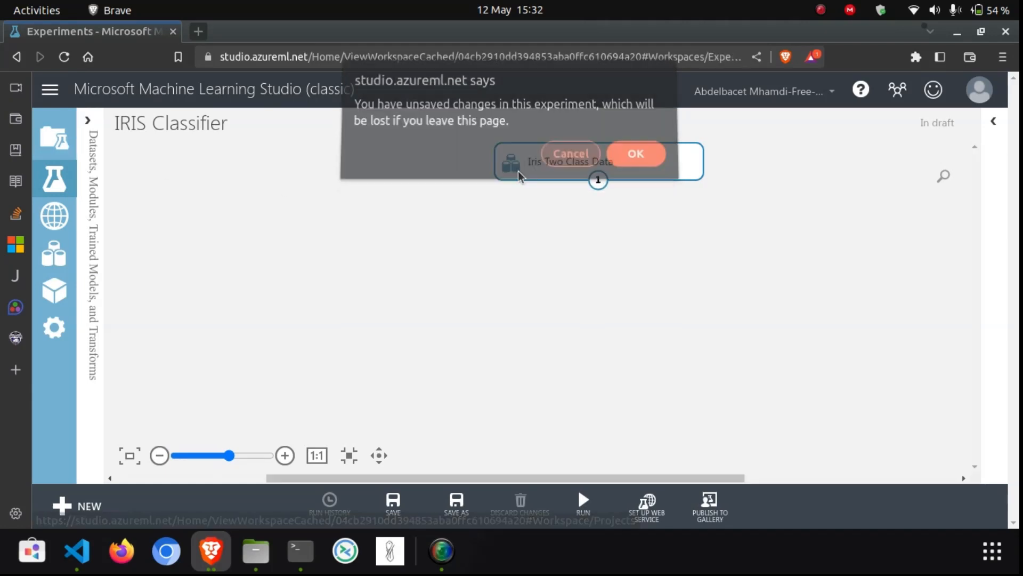
# Stay in the IRIS Classifier experiment, expand the experiment items list and collapse the Saved Datasets category.
pyautogui.click(64, 183)
pyautogui.click(568, 162)
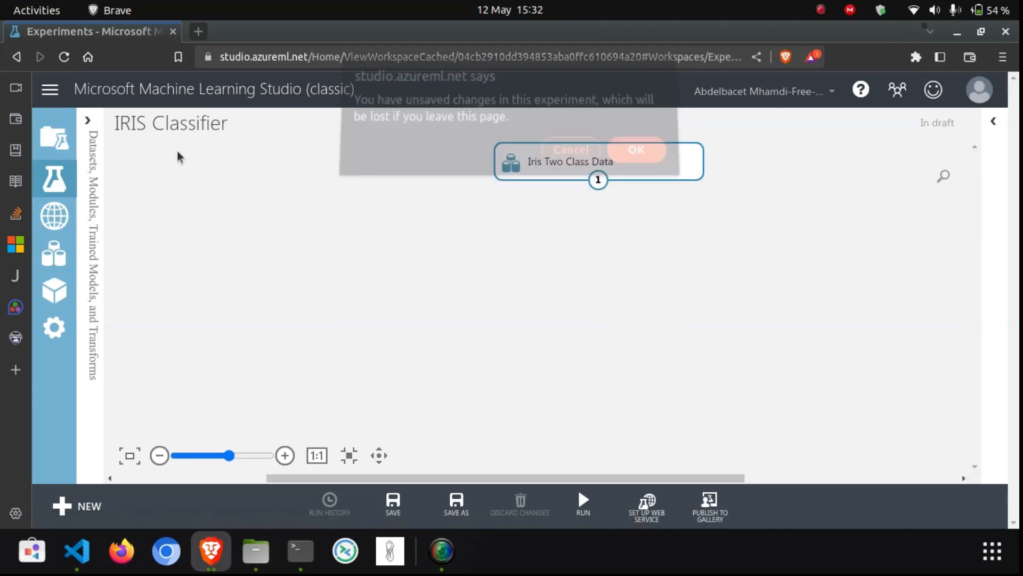
pyautogui.click(90, 119)
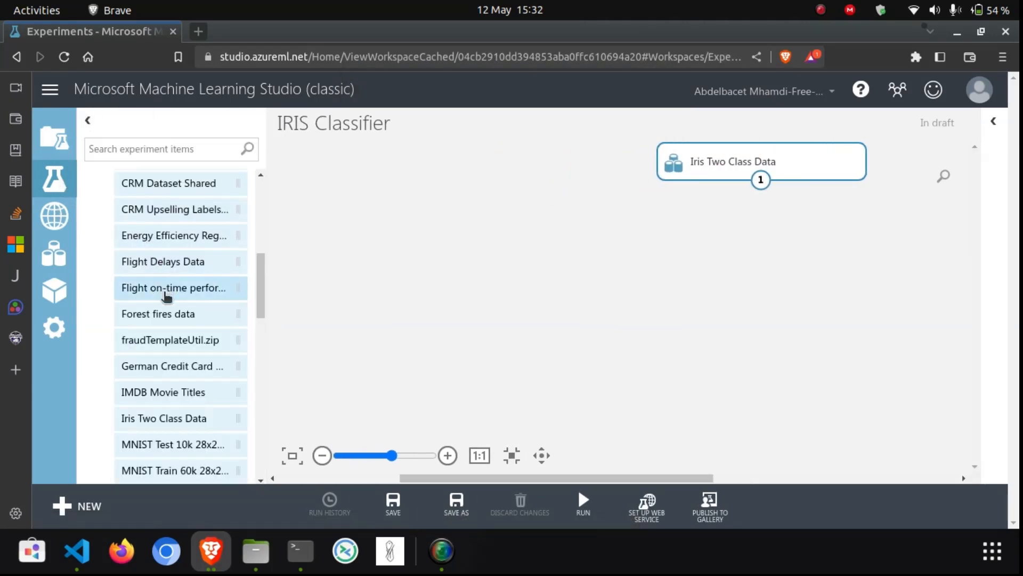
pyautogui.scroll(-3, 167, 296)
pyautogui.scroll(5, 159, 283)
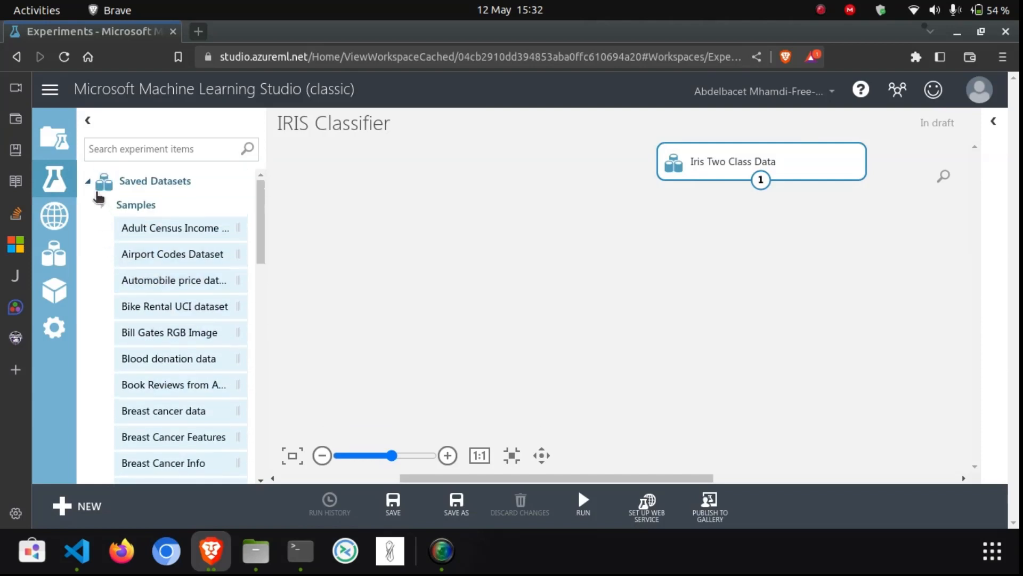
pyautogui.click(97, 201)
pyautogui.click(89, 183)
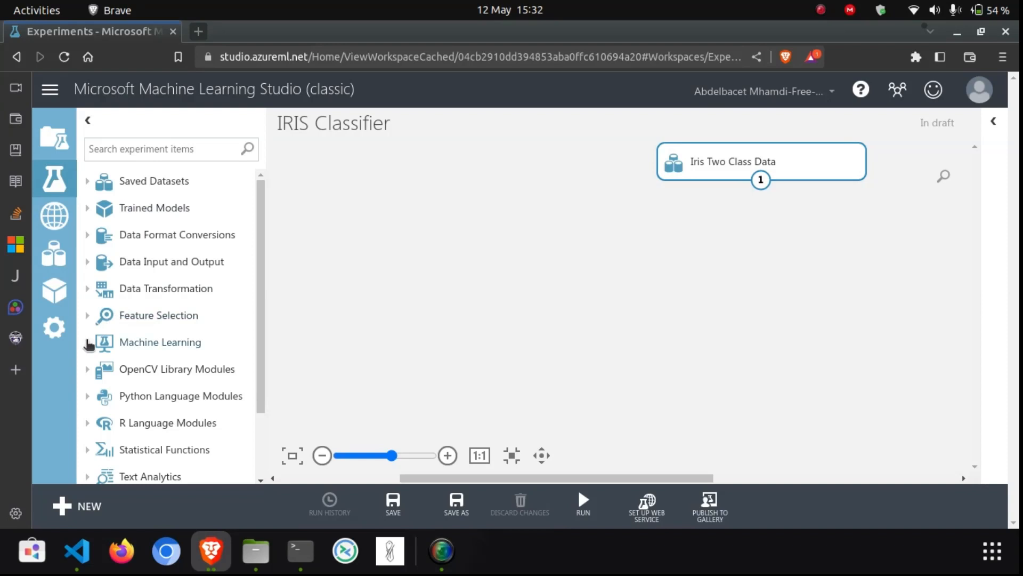
# Add the Two-Class Logistic Regression module from Machine Learning's Initialize Model classification group to the canvas, below and left of the dataset.
pyautogui.click(87, 342)
pyautogui.scroll(-3, 137, 347)
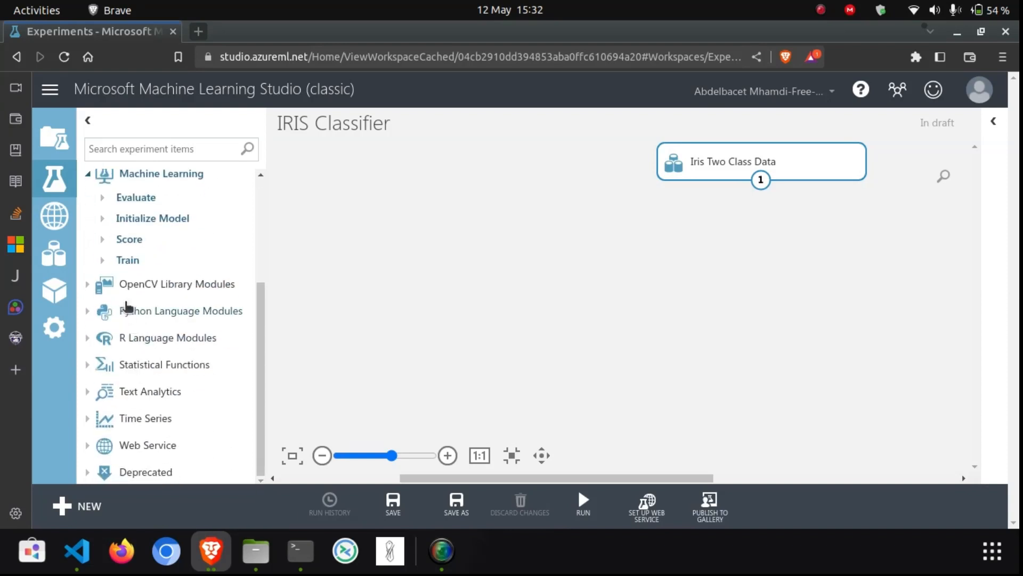
pyautogui.click(103, 219)
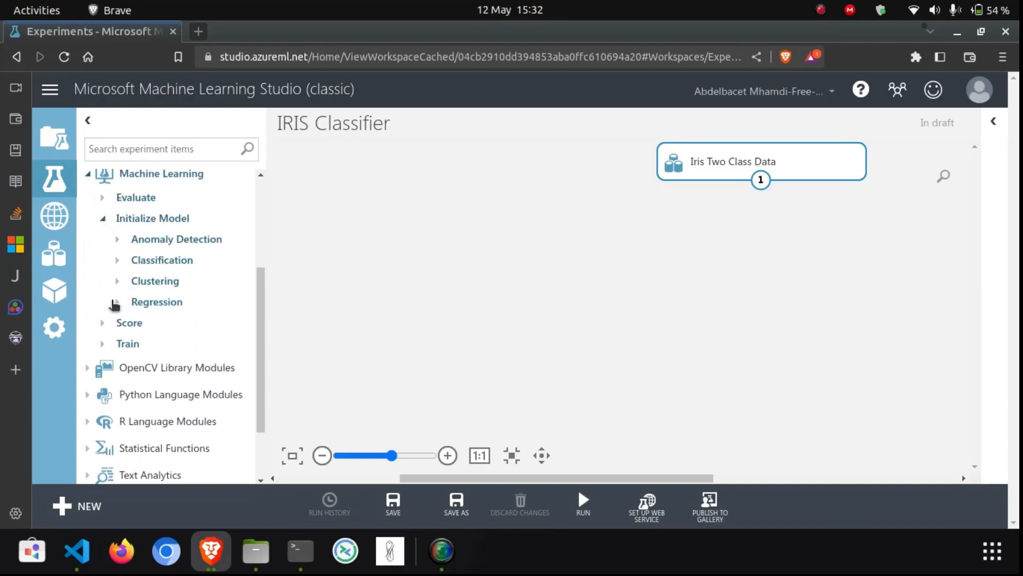
pyautogui.click(118, 260)
pyautogui.scroll(-2, 189, 348)
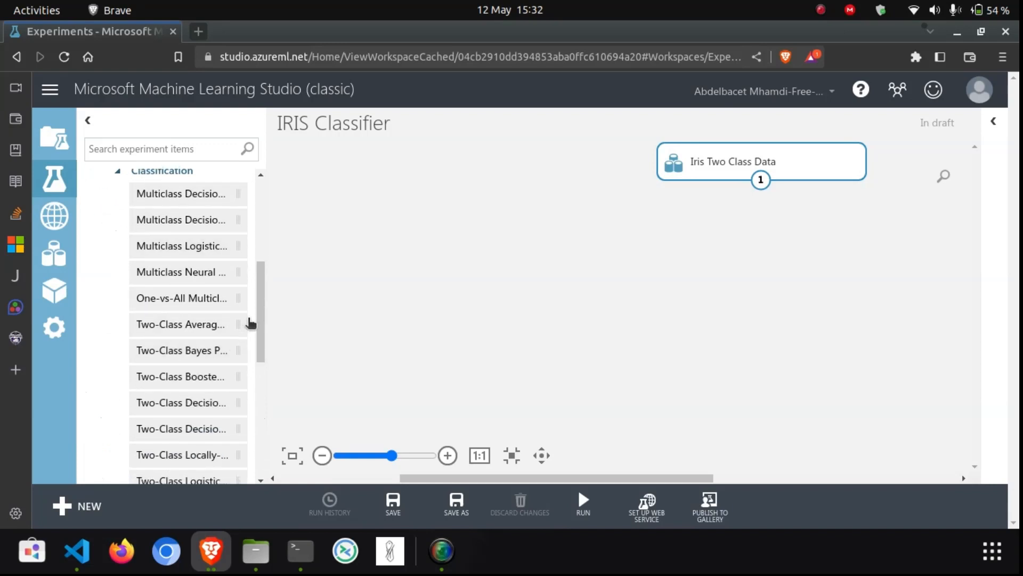
pyautogui.moveTo(315, 310); pyautogui.dragTo(376, 305)
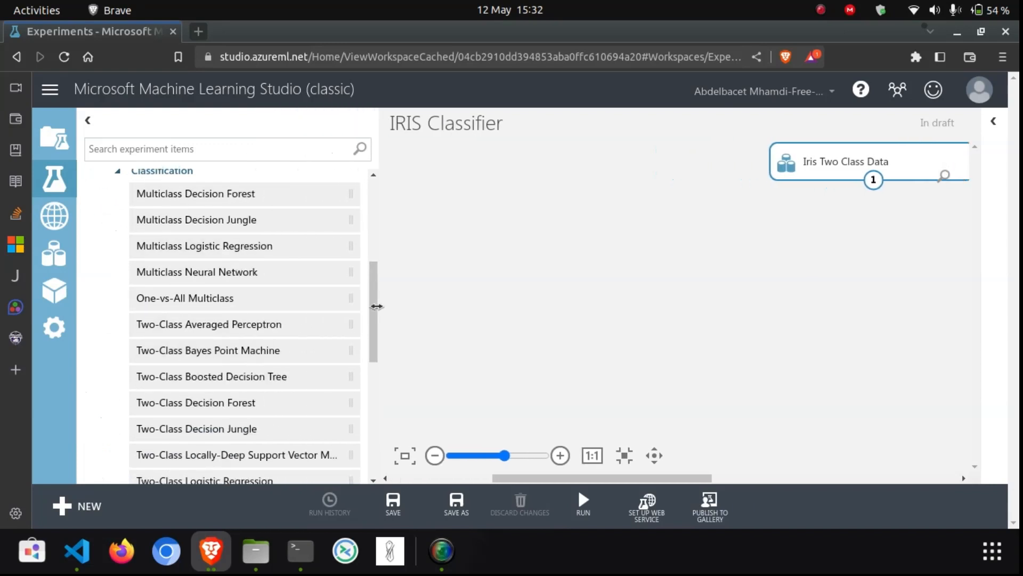
pyautogui.scroll(-3, 277, 329)
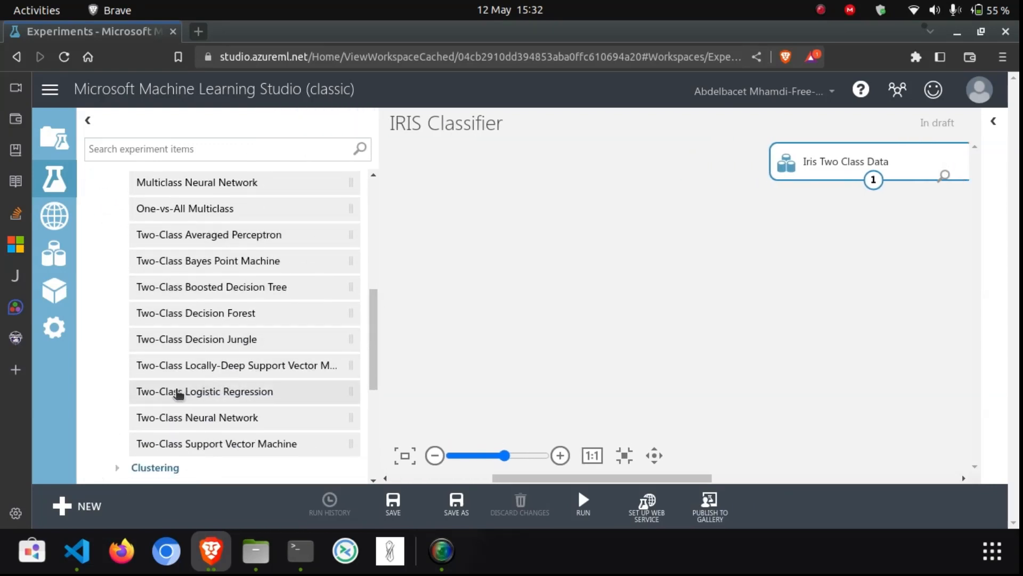
pyautogui.moveTo(150, 393); pyautogui.dragTo(548, 233)
pyautogui.moveTo(380, 253); pyautogui.dragTo(264, 251)
pyautogui.moveTo(410, 247); pyautogui.dragTo(423, 226)
# Add the Train Model module from Machine Learning's Train group to the canvas below Two-Class Logistic Regression.
pyautogui.scroll(2, 156, 307)
pyautogui.scroll(5, 156, 307)
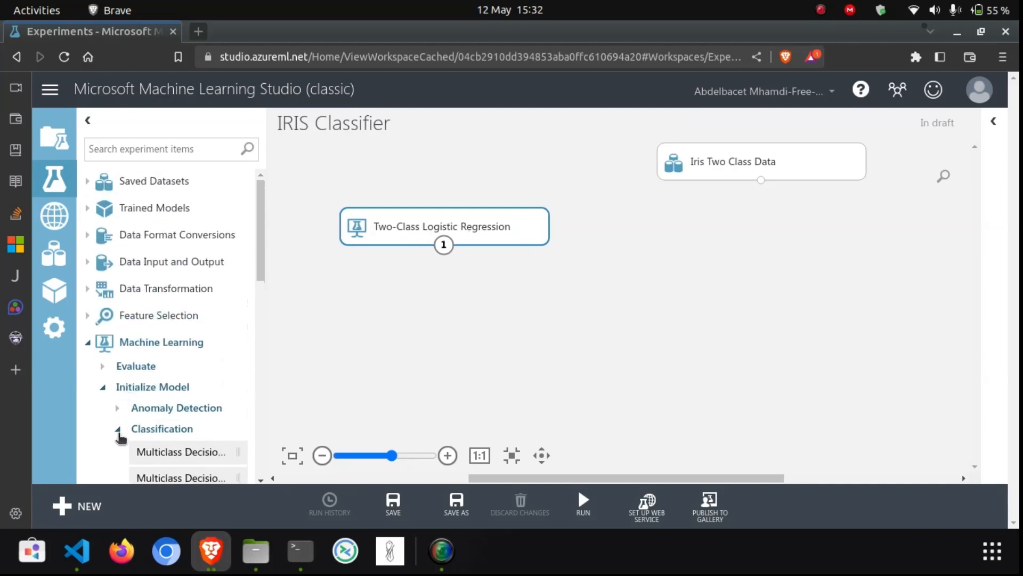
pyautogui.click(119, 429)
pyautogui.scroll(-3, 107, 319)
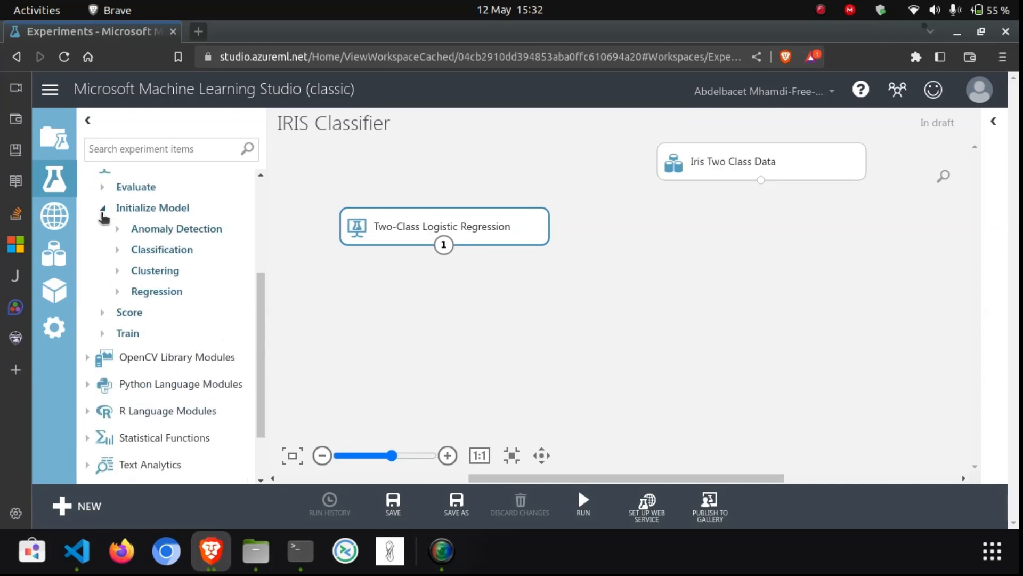
pyautogui.click(102, 207)
pyautogui.click(104, 261)
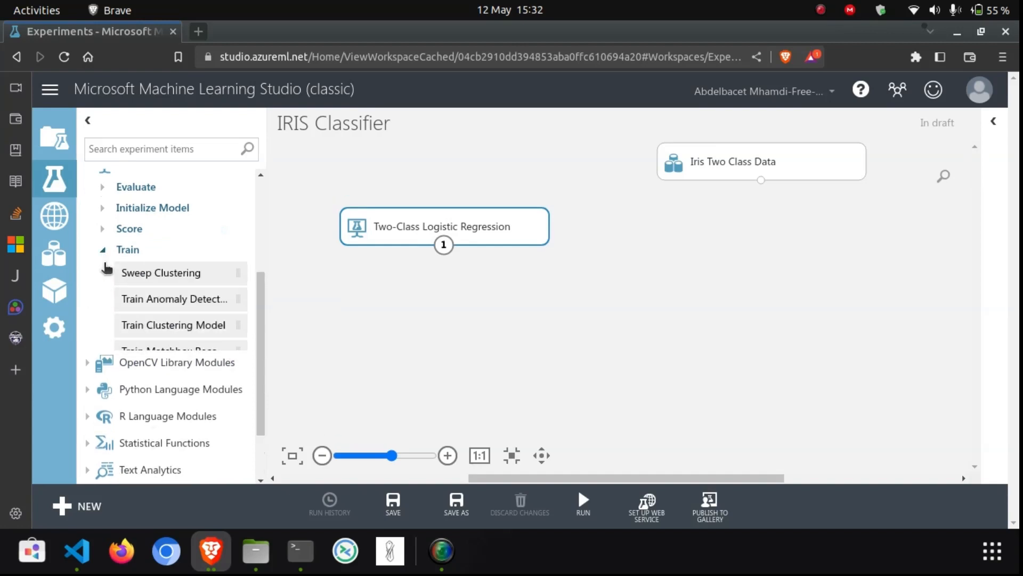
pyautogui.moveTo(198, 381)
pyautogui.mouseDown()
pyautogui.moveTo(581, 313)
pyautogui.moveTo(571, 327)
pyautogui.moveTo(531, 322)
pyautogui.moveTo(518, 305)
pyautogui.mouseUp()
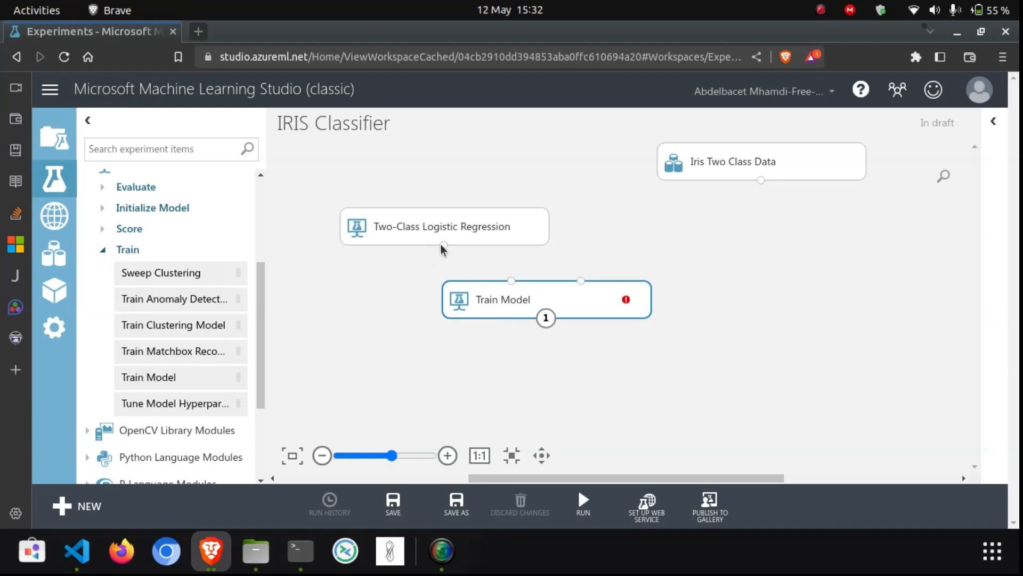
# Connect Two-Class Logistic Regression to Train Model's first input and Iris Two Class Data to its second input.
pyautogui.moveTo(443, 245)
pyautogui.mouseDown()
pyautogui.moveTo(471, 276)
pyautogui.moveTo(512, 280)
pyautogui.mouseUp()
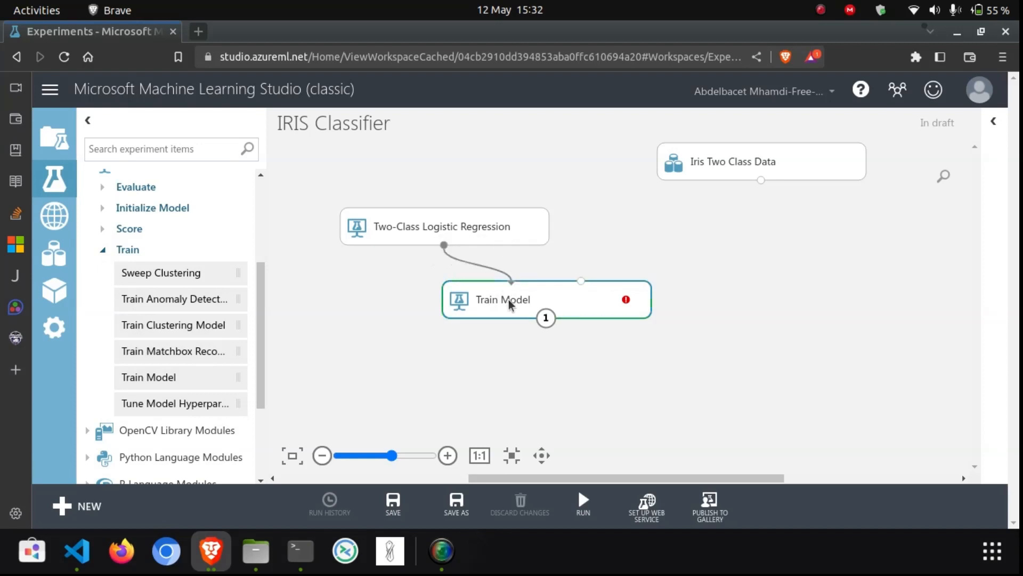
pyautogui.moveTo(761, 180); pyautogui.dragTo(581, 280)
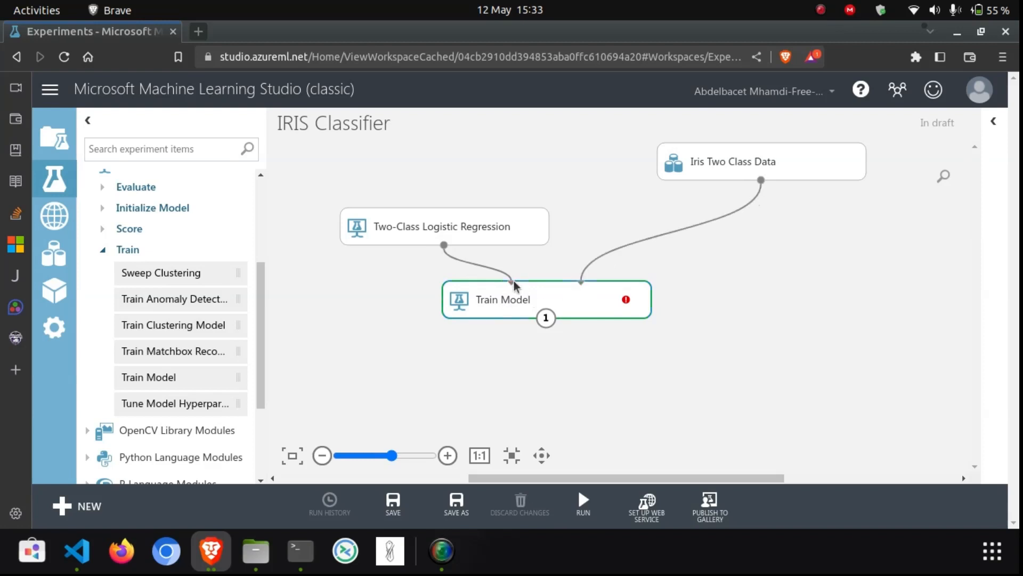
pyautogui.click(535, 299)
pyautogui.moveTo(535, 300); pyautogui.dragTo(541, 307)
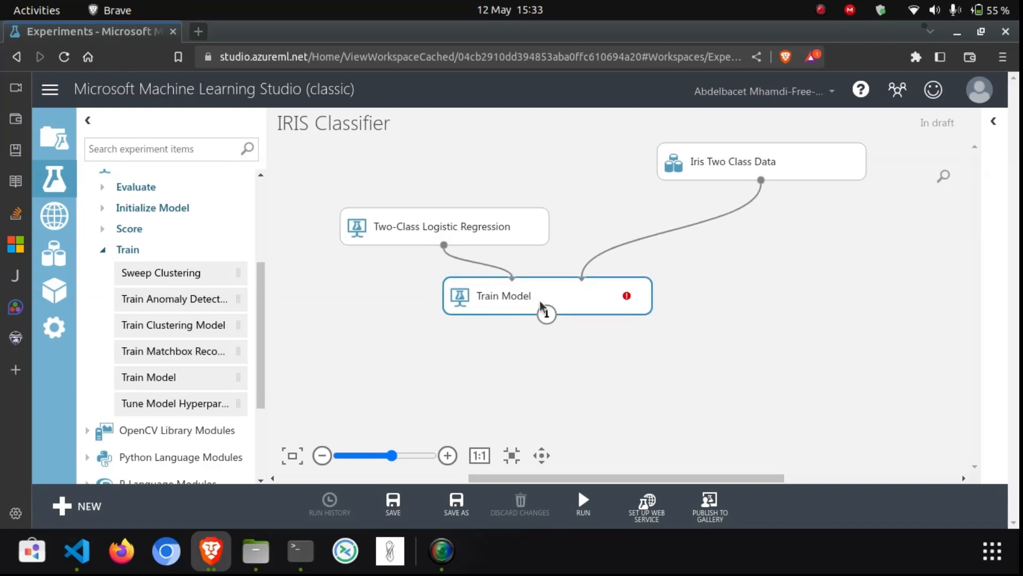
# Add a Score Model module below Train Model and connect Train Model's output and Iris Two Class Data to its inputs.
pyautogui.click(102, 251)
pyautogui.click(102, 229)
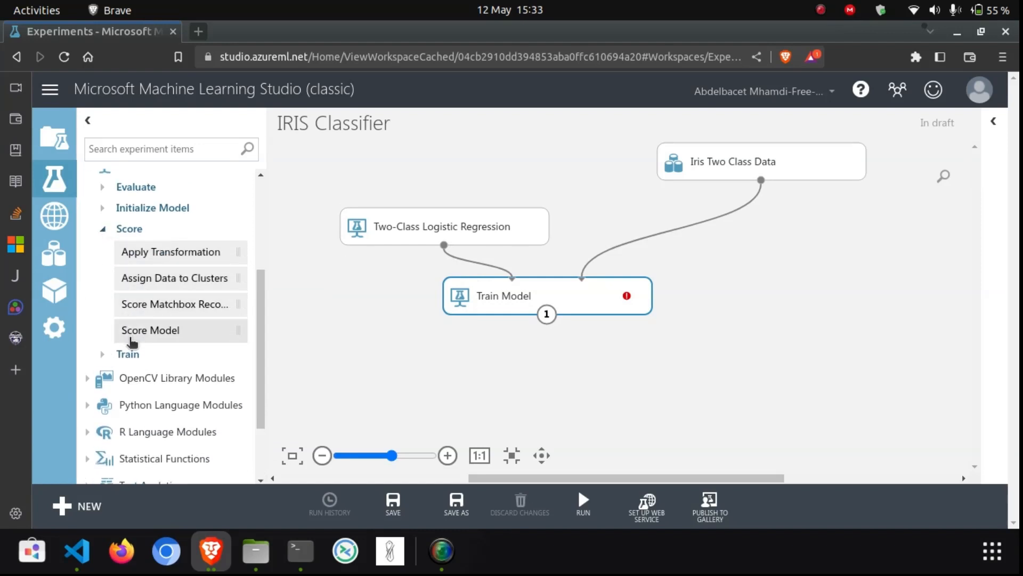
pyautogui.moveTo(131, 338); pyautogui.dragTo(591, 377)
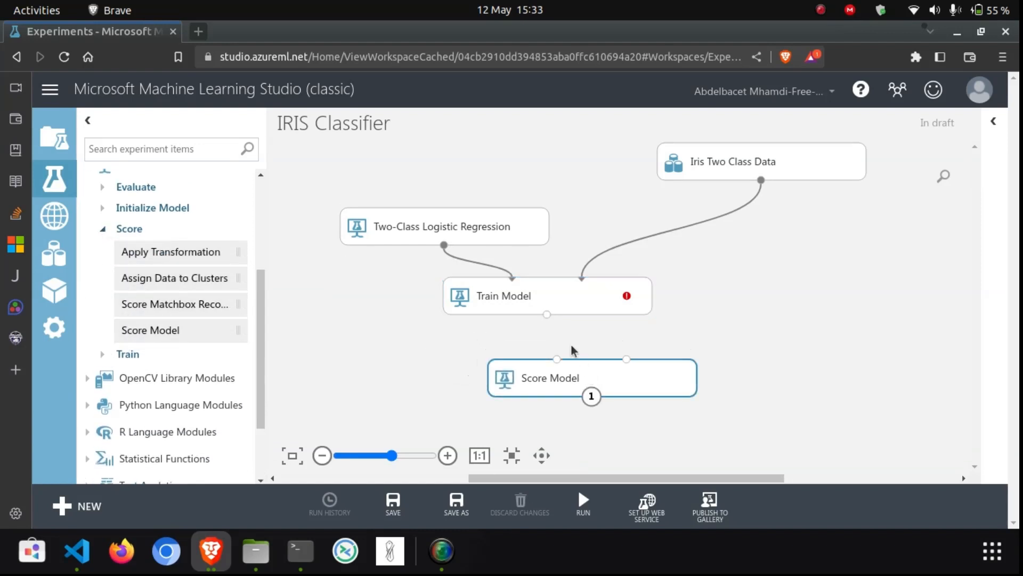
pyautogui.moveTo(547, 314); pyautogui.dragTo(542, 364)
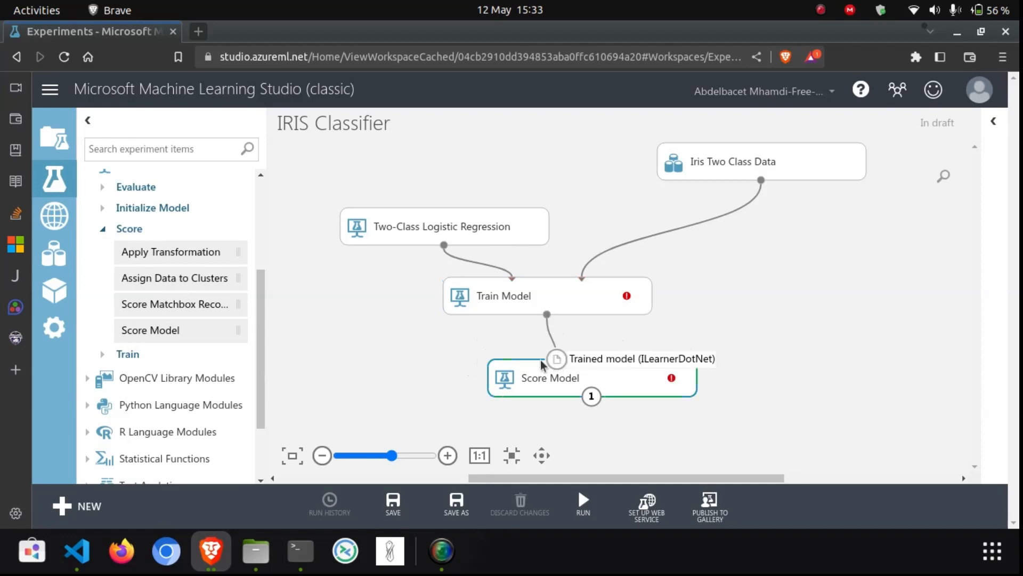
pyautogui.moveTo(628, 361); pyautogui.dragTo(761, 181)
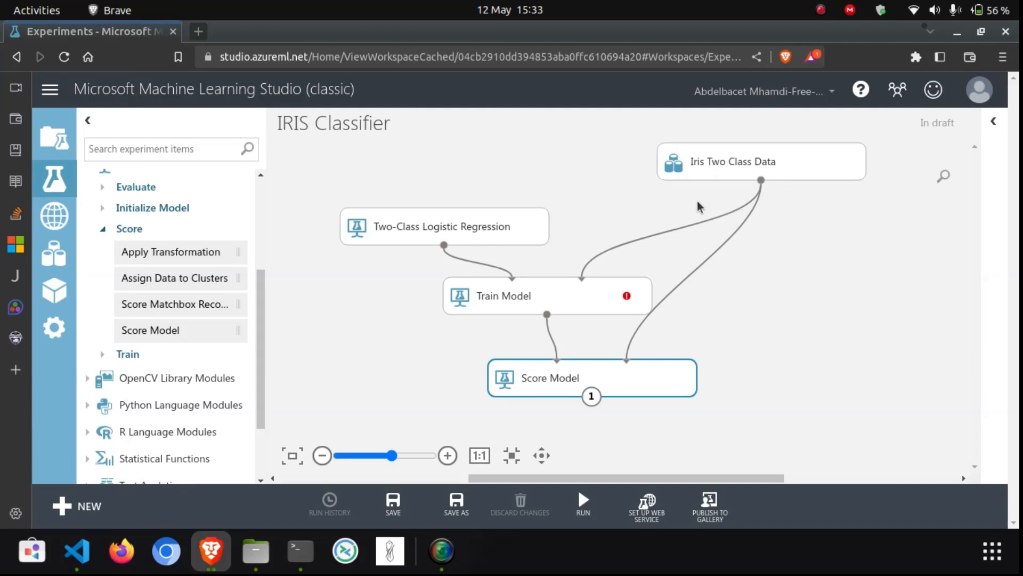
pyautogui.moveTo(566, 305); pyautogui.dragTo(531, 302)
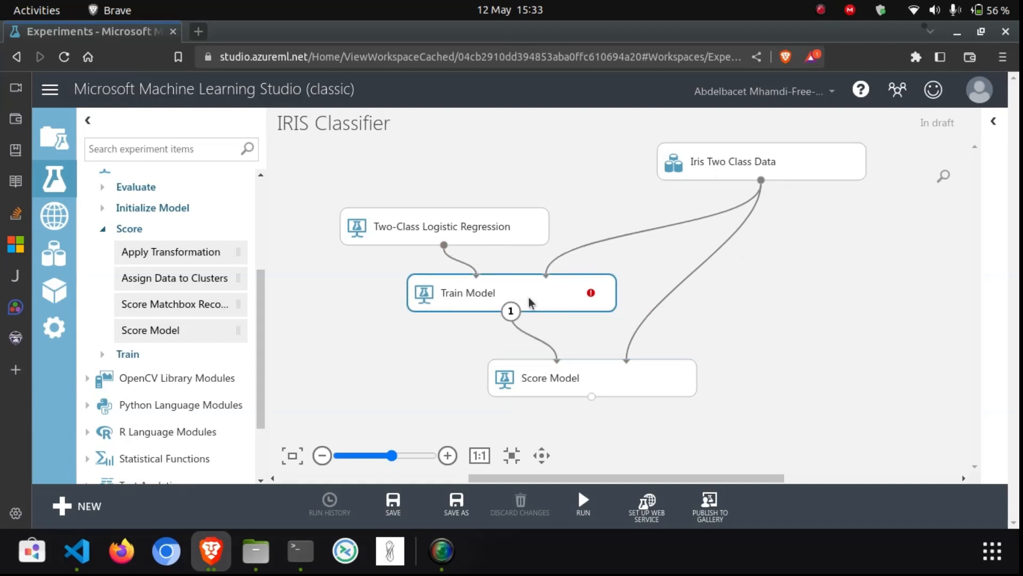
# Add an Evaluate Model module below Score Model and connect the scored dataset to its first input.
pyautogui.click(104, 229)
pyautogui.click(102, 198)
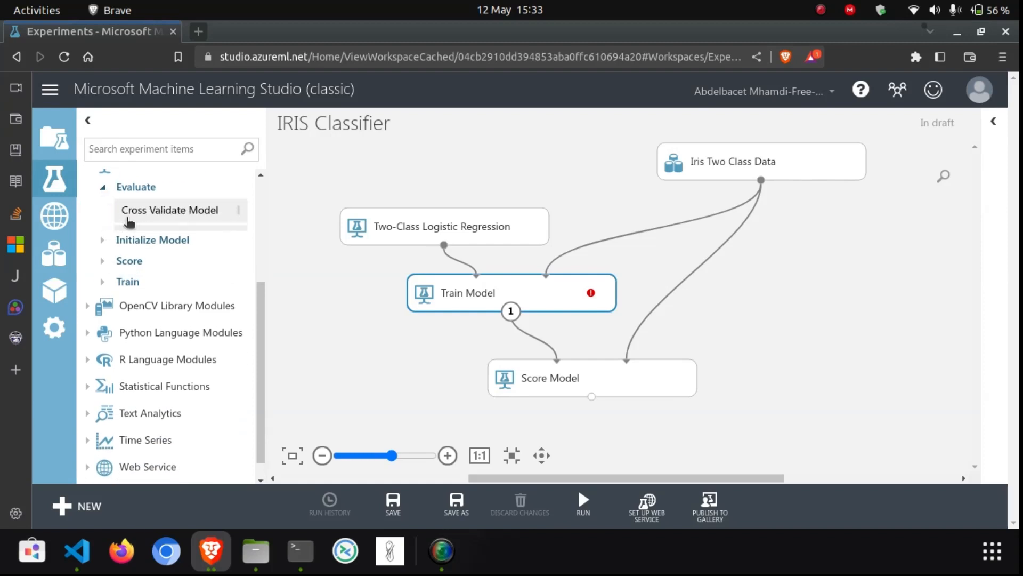
pyautogui.scroll(-1, 426, 332)
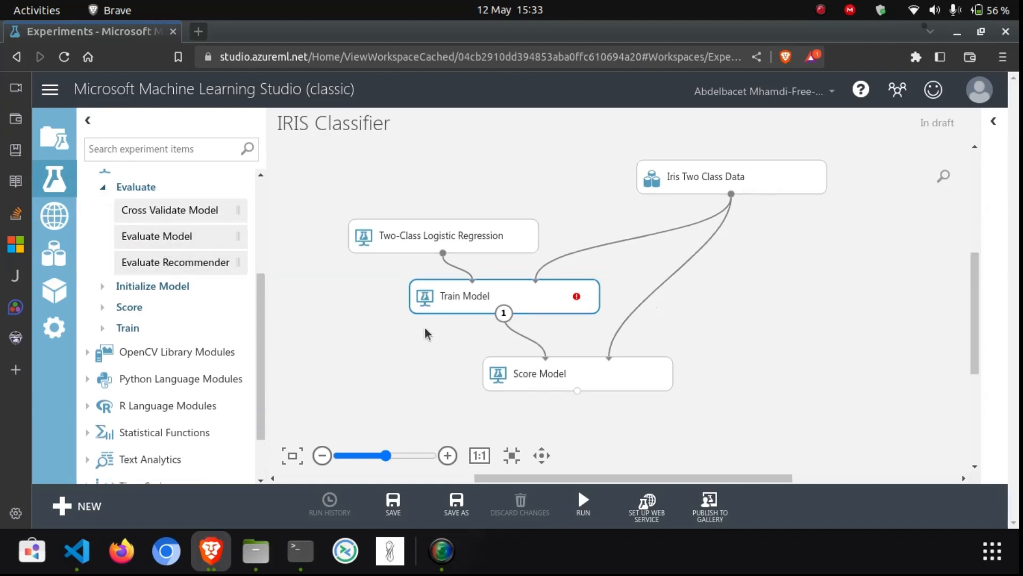
pyautogui.moveTo(203, 246); pyautogui.dragTo(624, 436)
pyautogui.moveTo(970, 280); pyautogui.dragTo(973, 320)
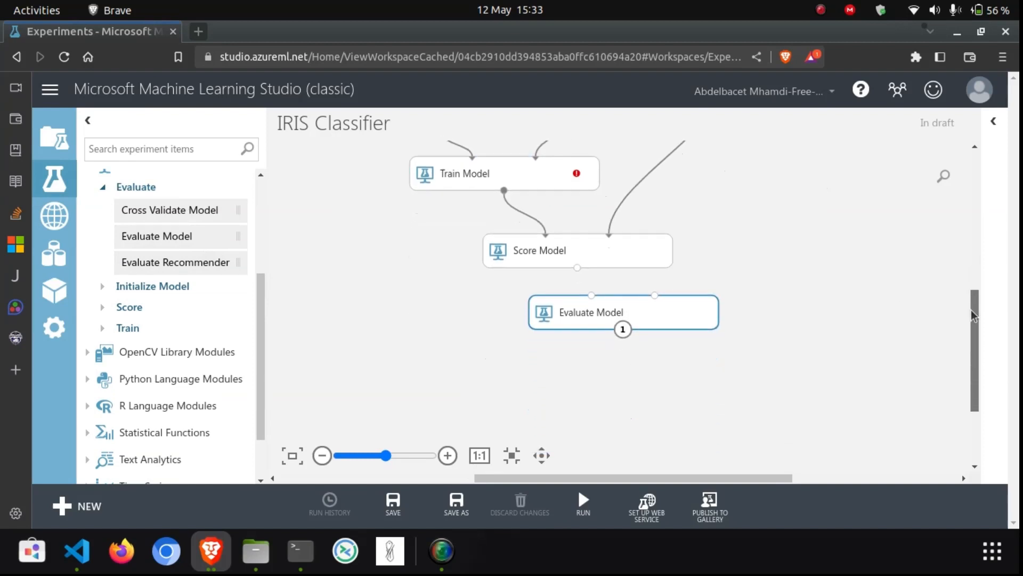
pyautogui.moveTo(639, 314); pyautogui.dragTo(637, 322)
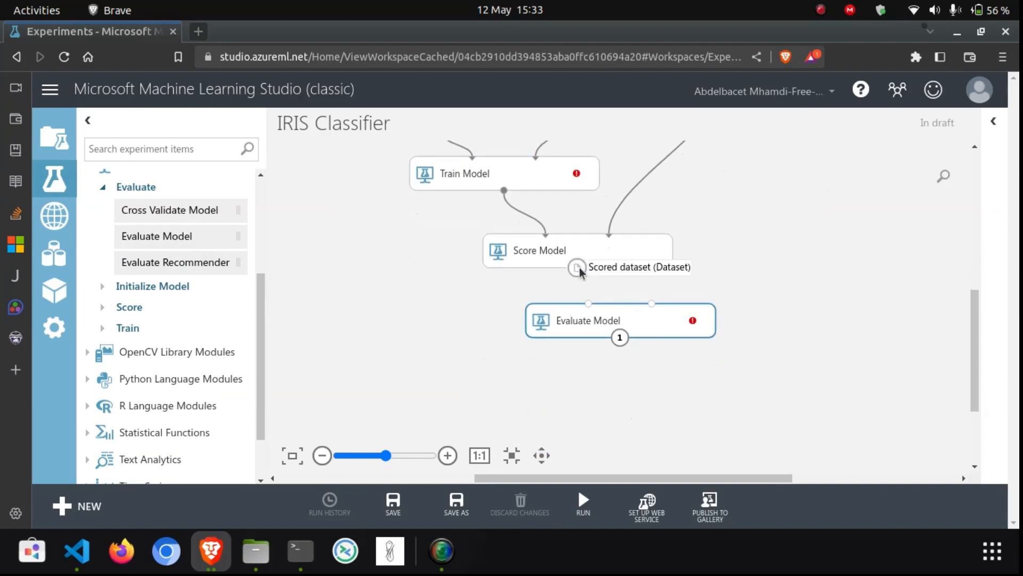
pyautogui.moveTo(577, 267); pyautogui.dragTo(589, 308)
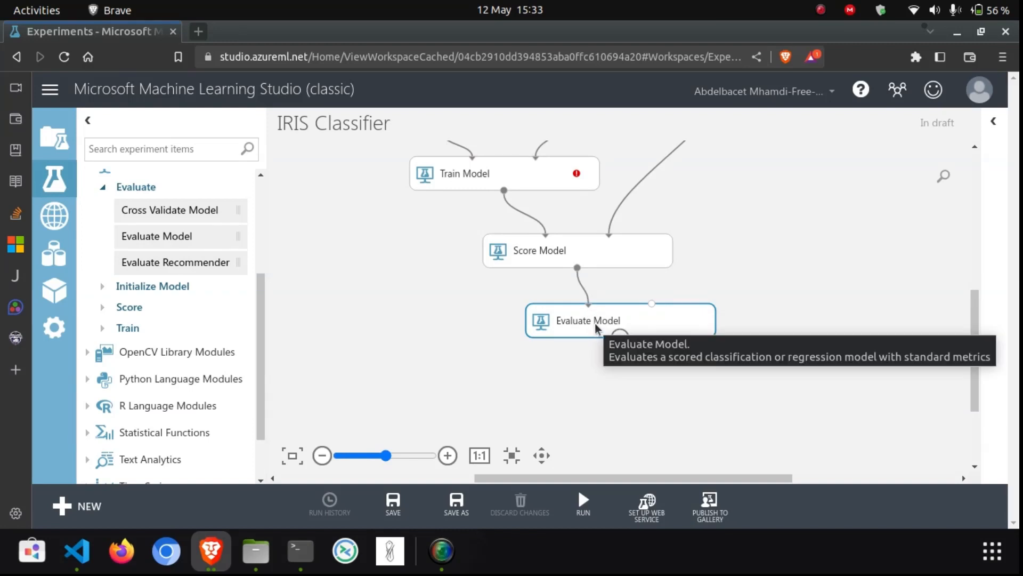
pyautogui.moveTo(641, 318); pyautogui.dragTo(657, 321)
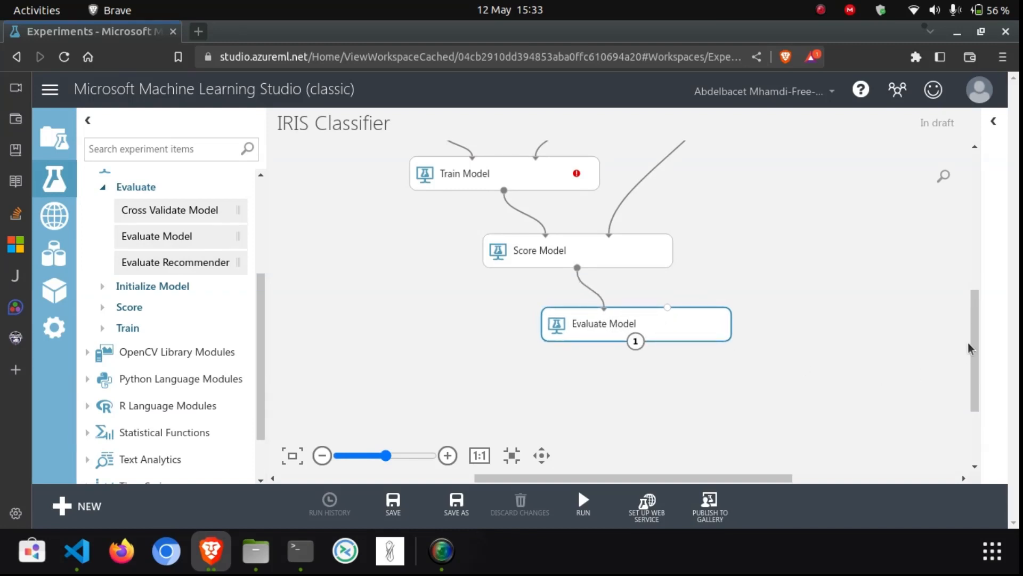
# Select Class as the label column of the Train Model module.
pyautogui.moveTo(977, 337); pyautogui.dragTo(976, 298)
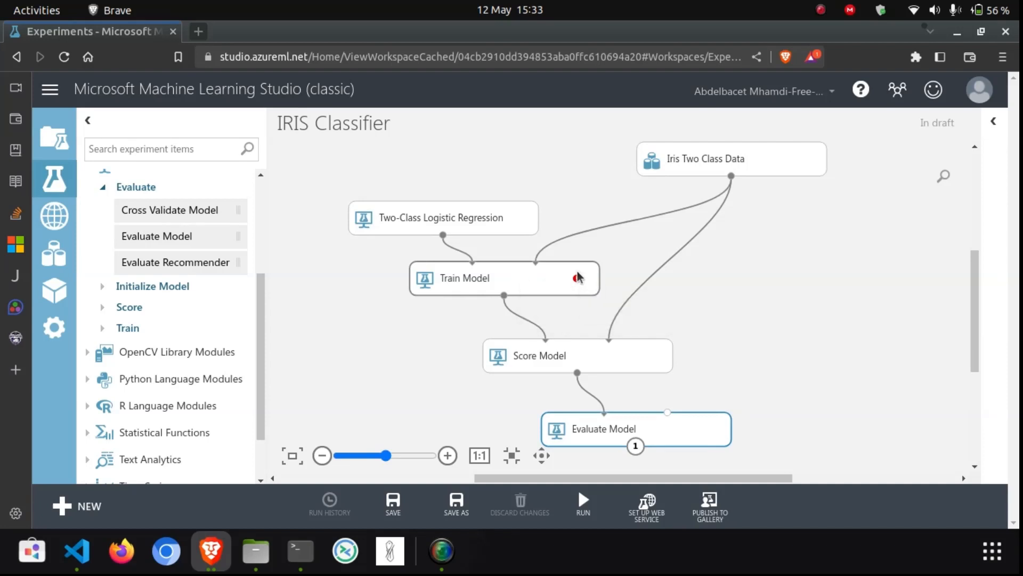
pyautogui.moveTo(579, 279)
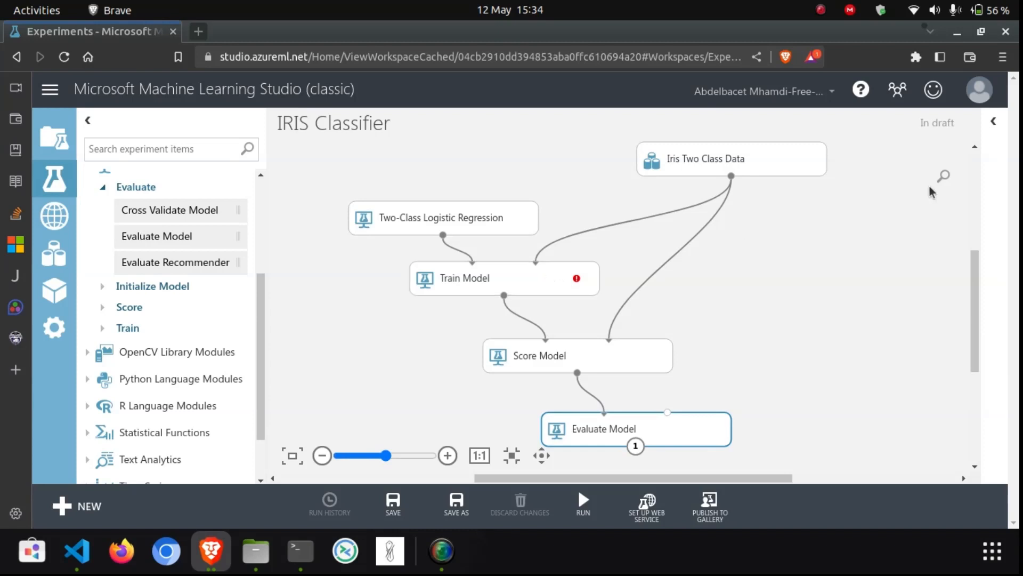
pyautogui.click(994, 120)
pyautogui.click(538, 278)
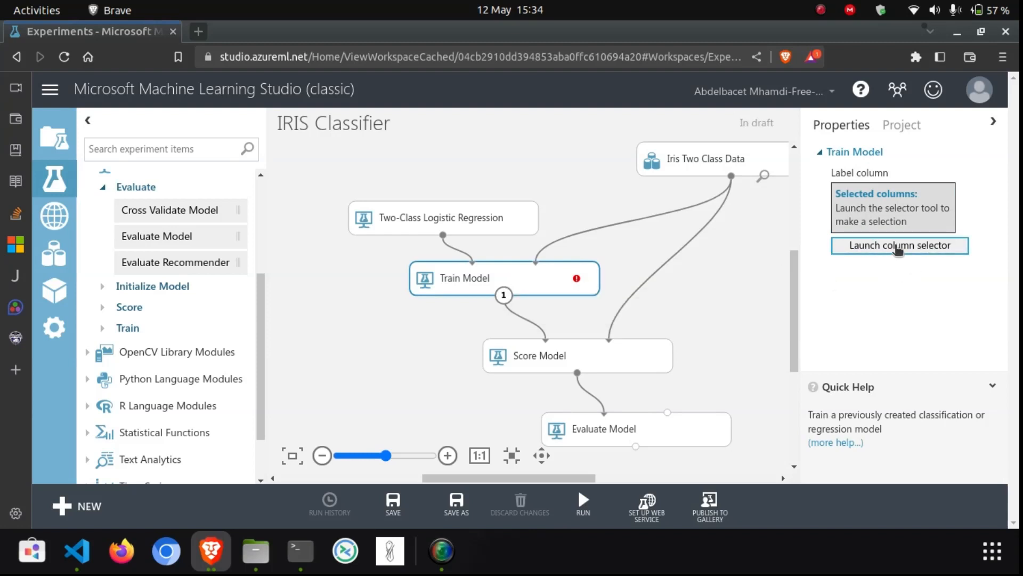
pyautogui.click(898, 247)
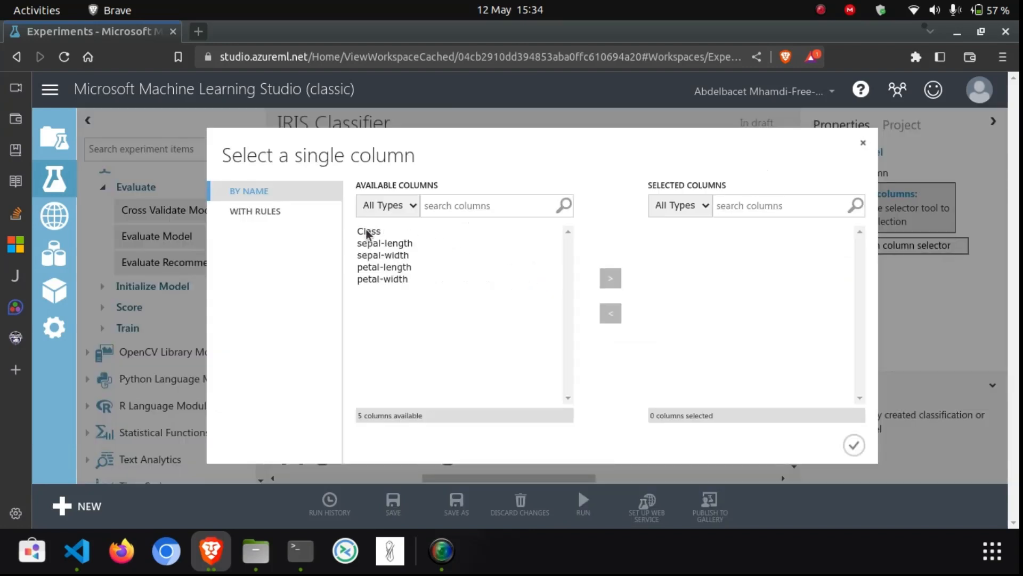
pyautogui.click(368, 233)
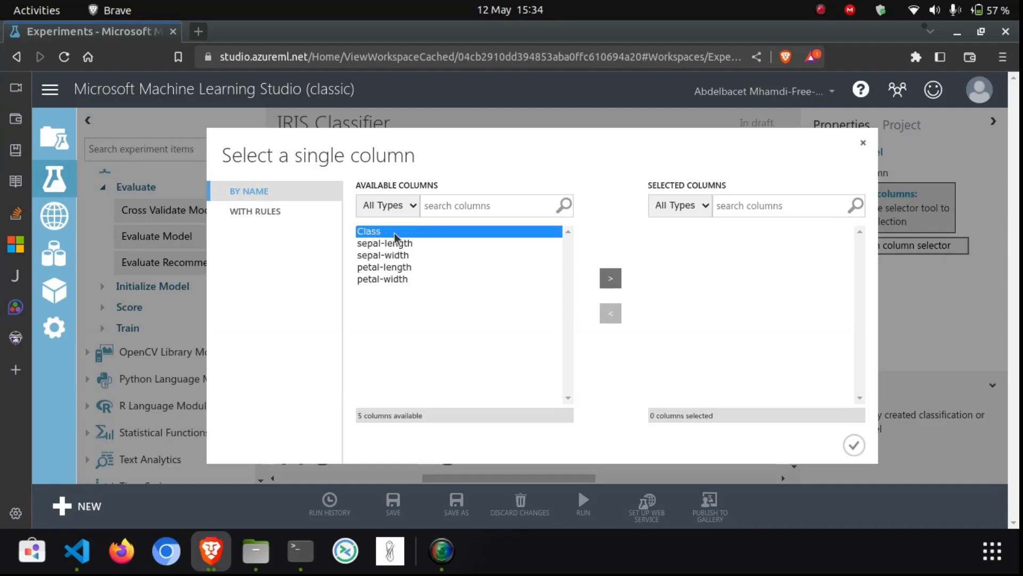
pyautogui.click(610, 279)
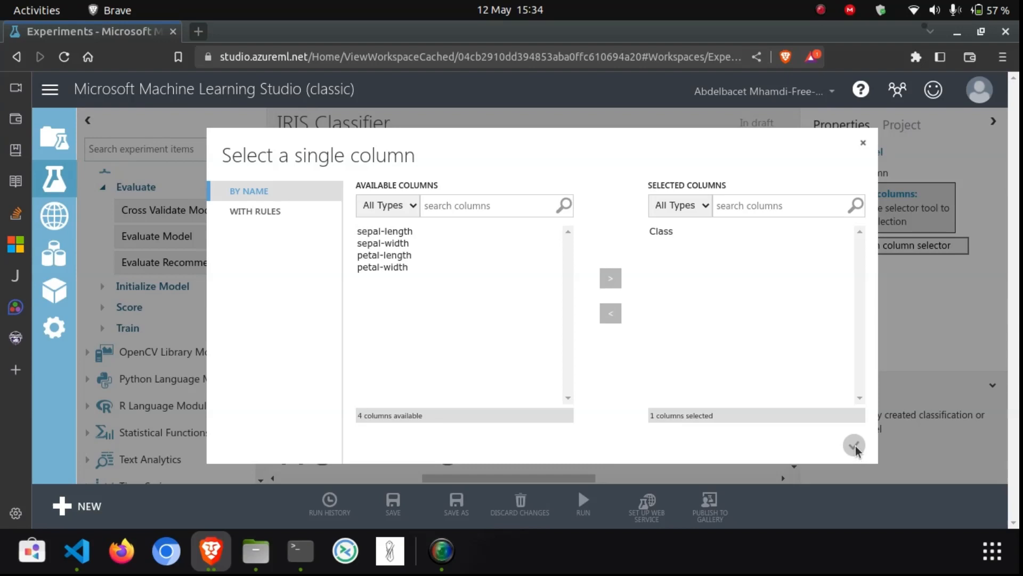
pyautogui.click(855, 448)
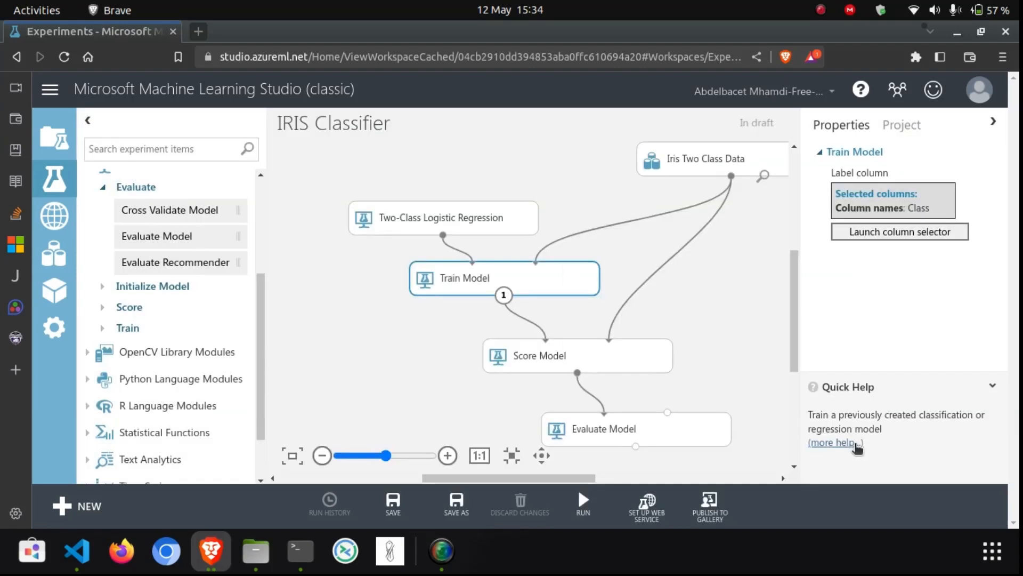
pyautogui.moveTo(789, 269); pyautogui.dragTo(794, 323)
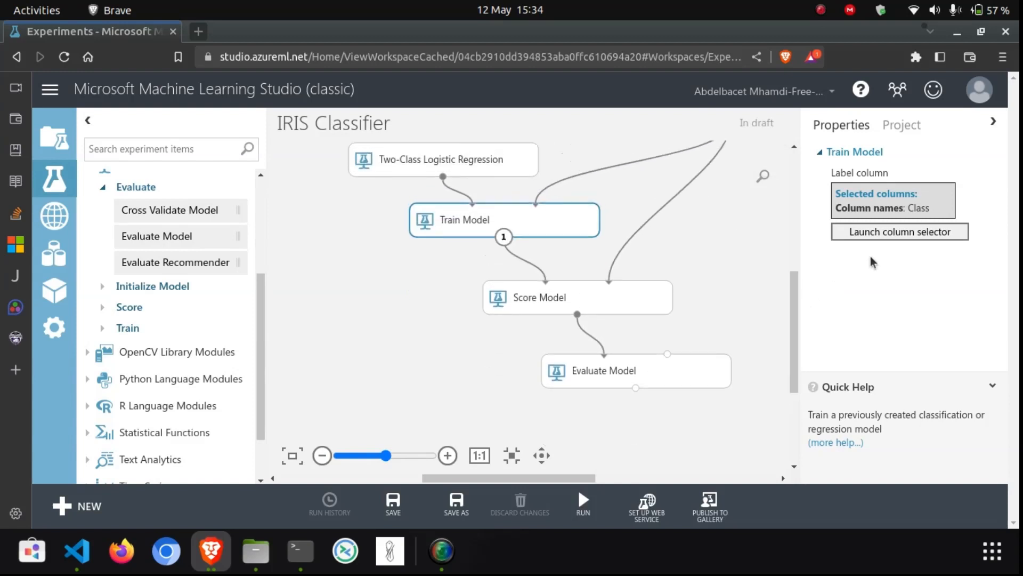
# Run the whole IRIS Classifier training experiment.
pyautogui.click(995, 122)
pyautogui.moveTo(575, 512)
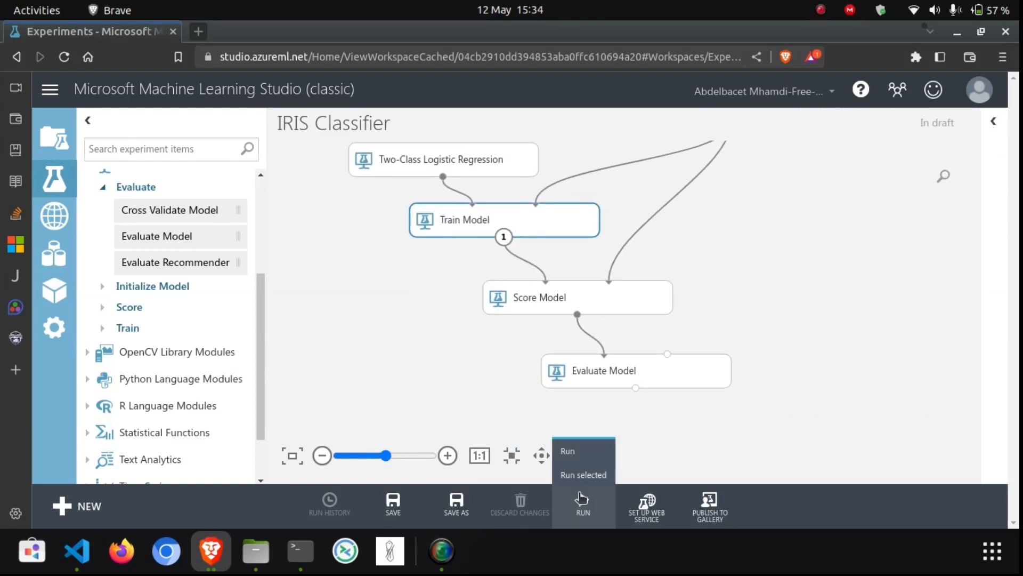
pyautogui.click(569, 451)
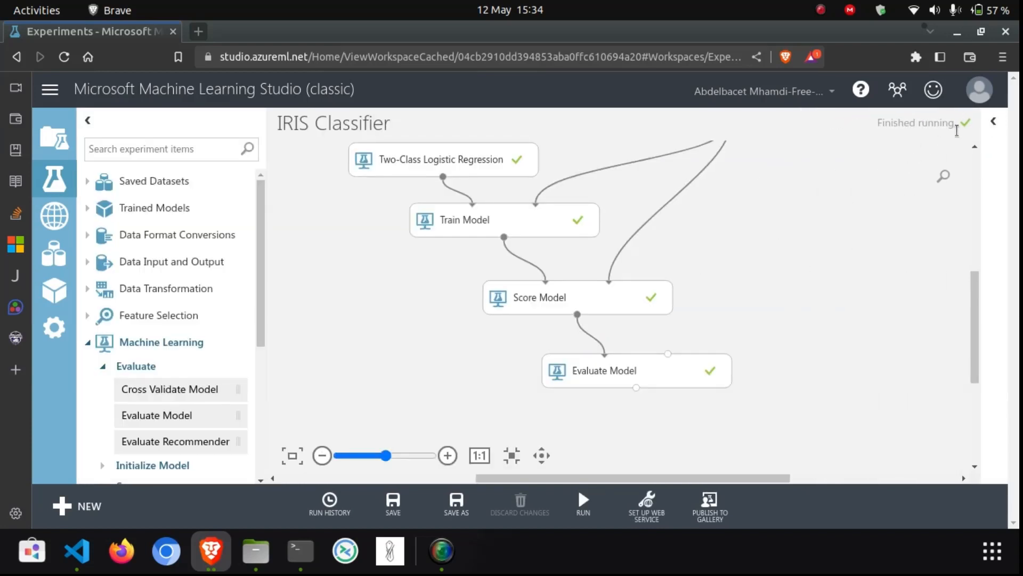
# Visualize Evaluate Model's evaluation results and examine the ROC curve, accuracy, precision, recall and score-bin table.
pyautogui.rightClick(604, 377)
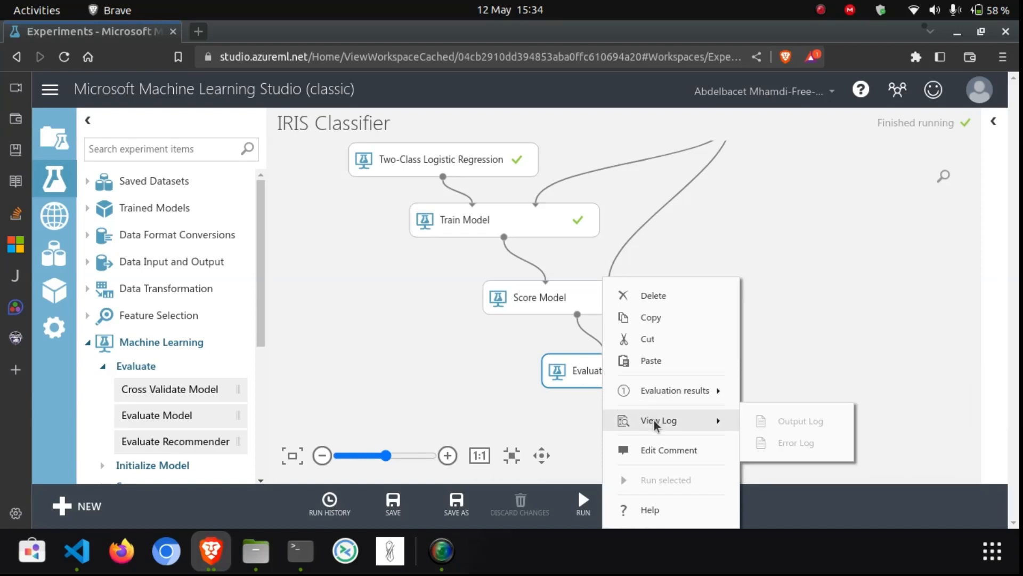
pyautogui.moveTo(666, 400)
pyautogui.click(772, 360)
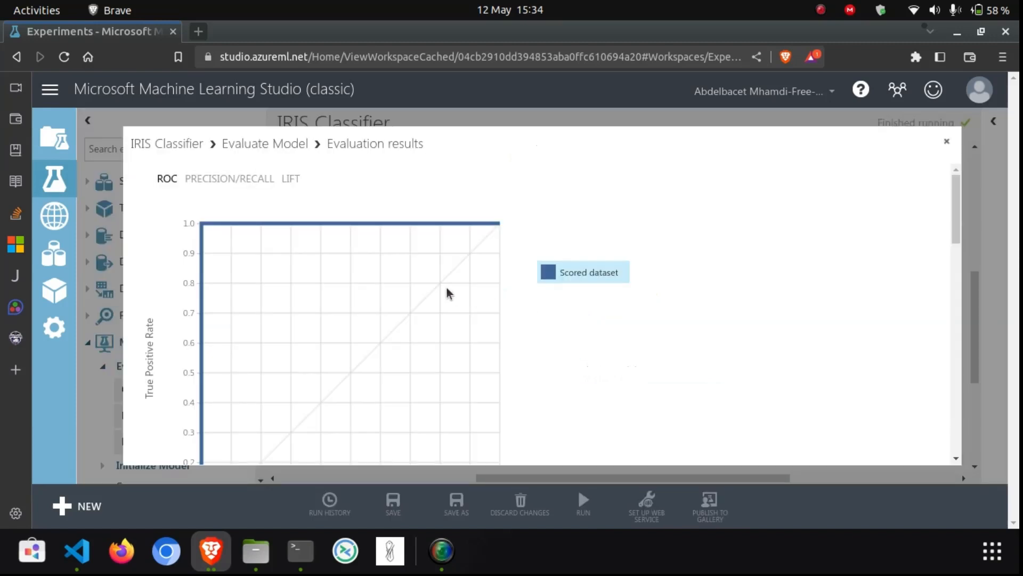
pyautogui.scroll(-10, 446, 287)
pyautogui.scroll(-5, 446, 286)
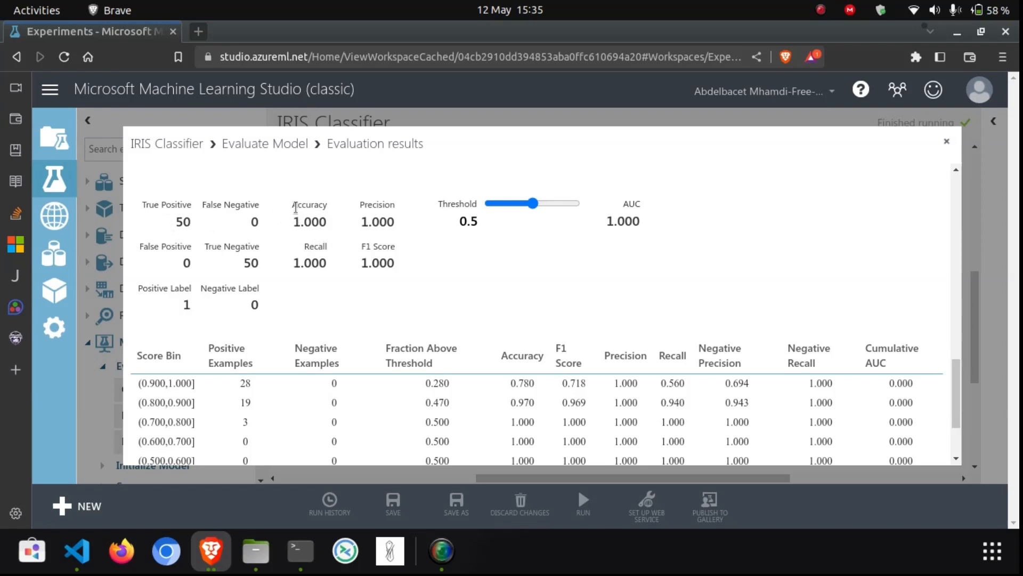
pyautogui.click(947, 141)
# Add a Split Data module from the Sample and Split group below Iris Two Class Data.
pyautogui.scroll(2, 581, 260)
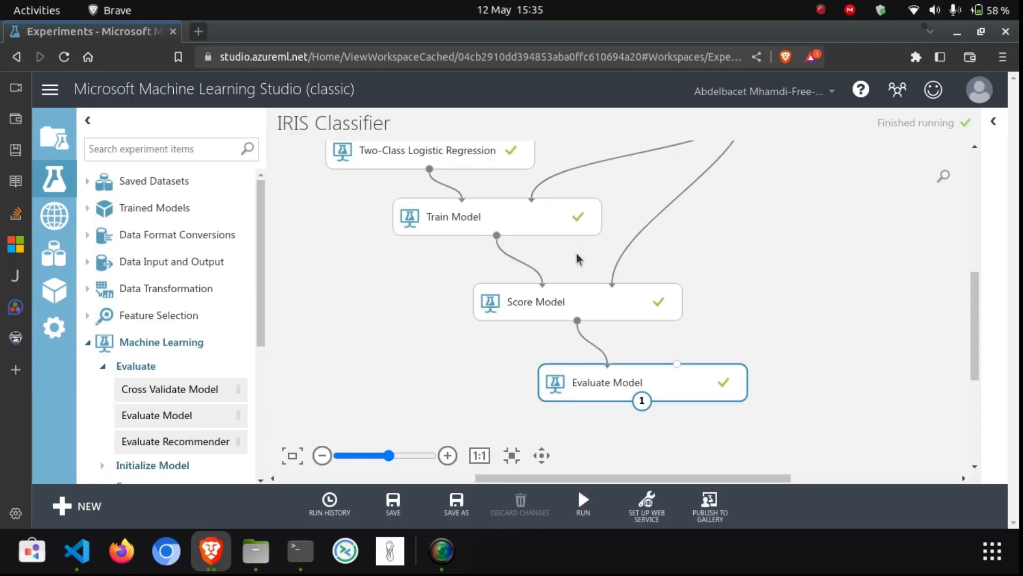
pyautogui.moveTo(977, 306)
pyautogui.mouseDown()
pyautogui.moveTo(978, 242)
pyautogui.moveTo(977, 297)
pyautogui.mouseUp()
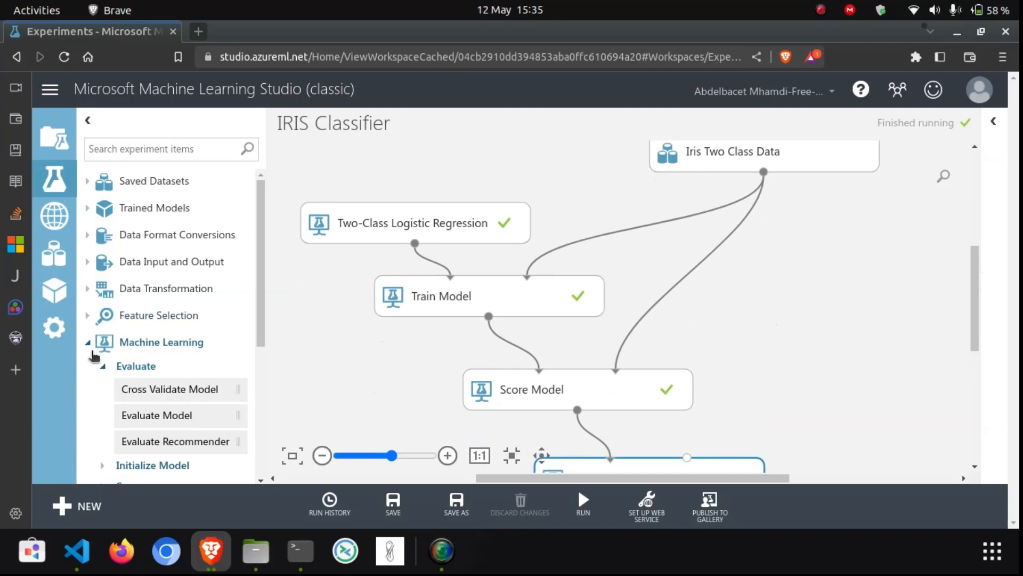
pyautogui.click(88, 344)
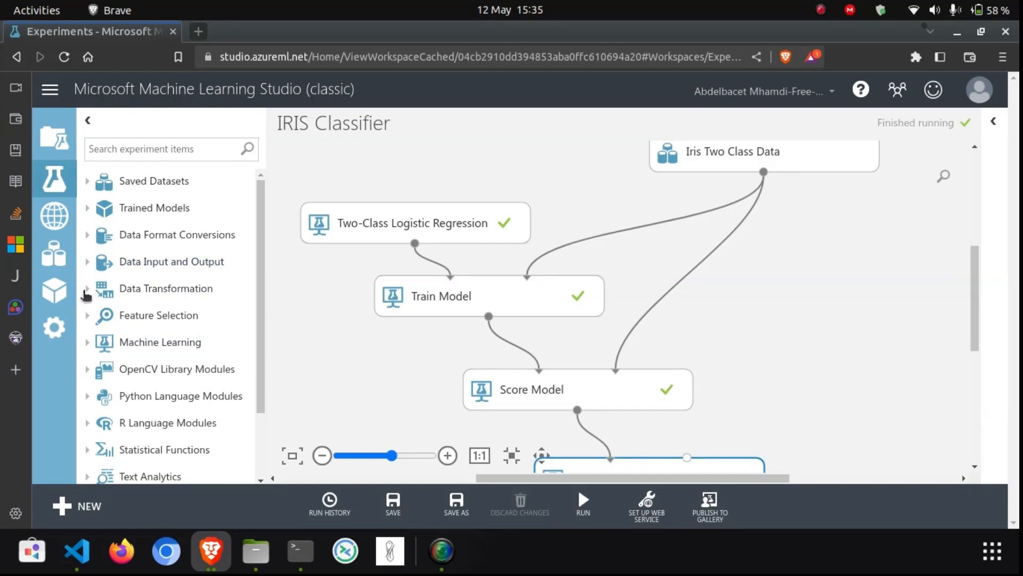
pyautogui.click(88, 291)
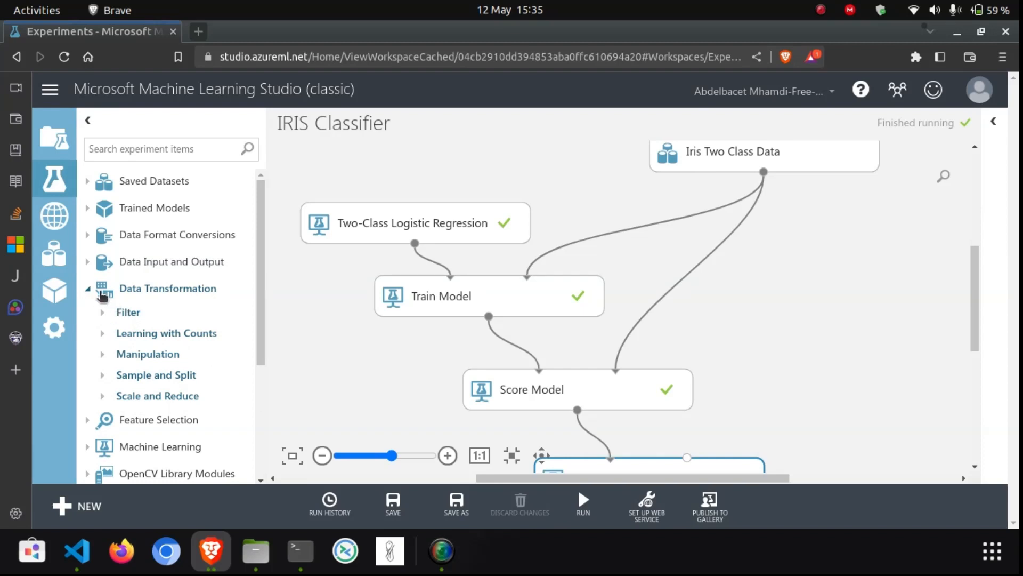
pyautogui.scroll(-3, 146, 292)
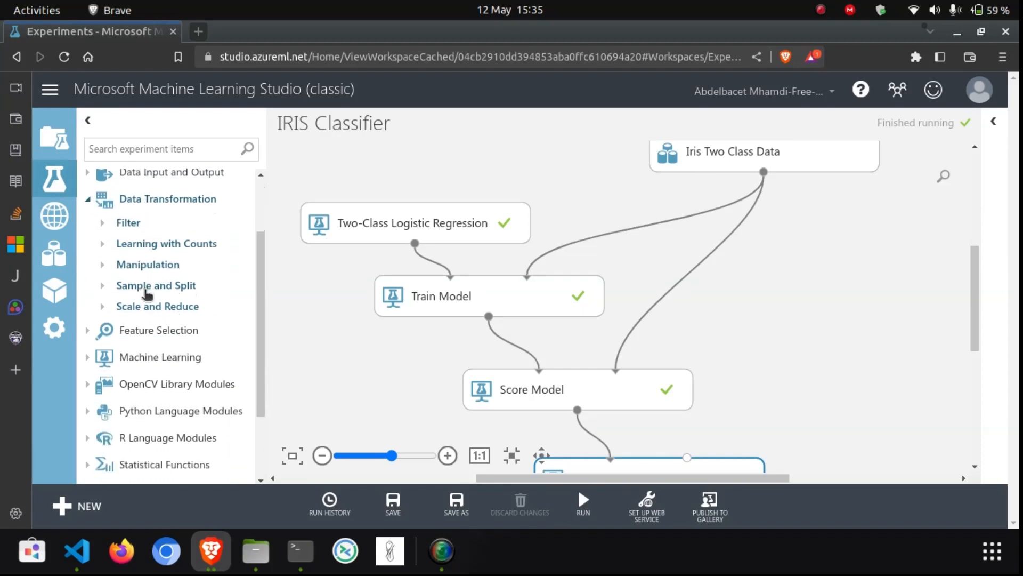
pyautogui.click(103, 287)
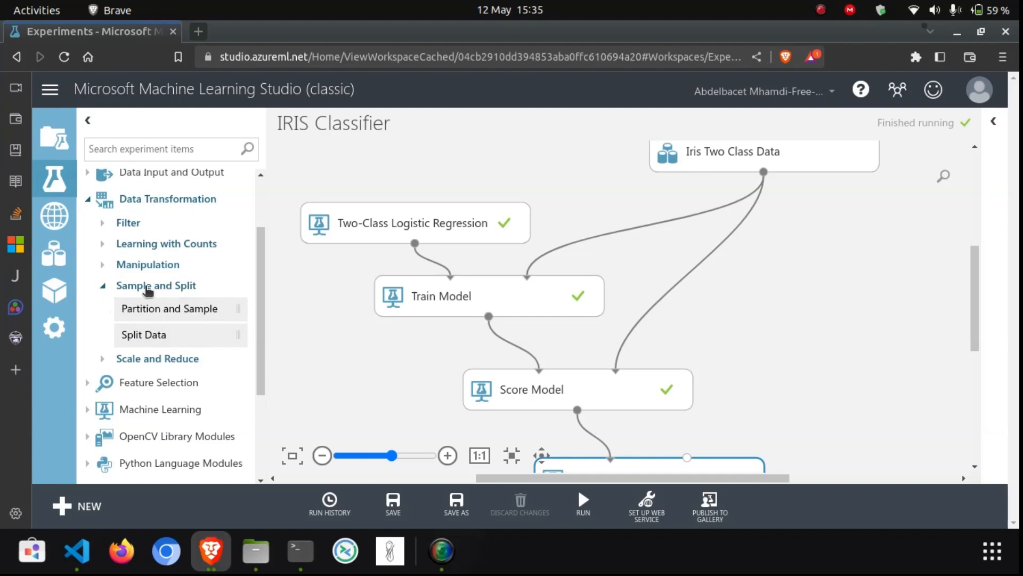
pyautogui.moveTo(144, 339); pyautogui.dragTo(809, 292)
# Delete the two connections from Iris Two Class Data to Score Model and Train Model.
pyautogui.click(727, 241)
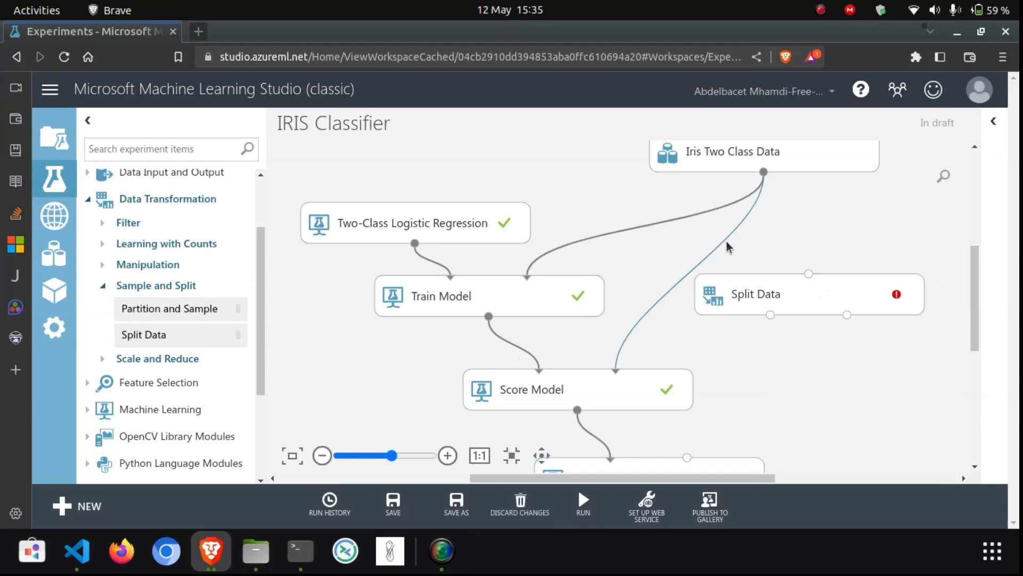
pyautogui.press('Delete')
pyautogui.click(696, 215)
pyautogui.press('Delete')
# Wire Split Data beneath Iris Two Class Data, connecting its first output to Train Model's second input and its second output to Score Model's second input.
pyautogui.moveTo(784, 277); pyautogui.dragTo(735, 232)
pyautogui.moveTo(764, 175); pyautogui.dragTo(708, 212)
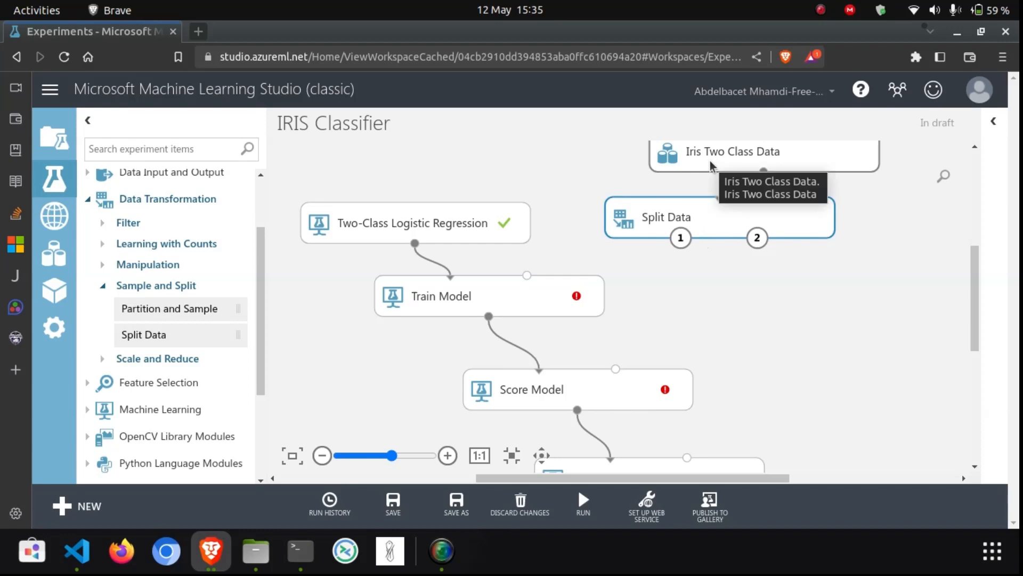
pyautogui.rightClick(679, 238)
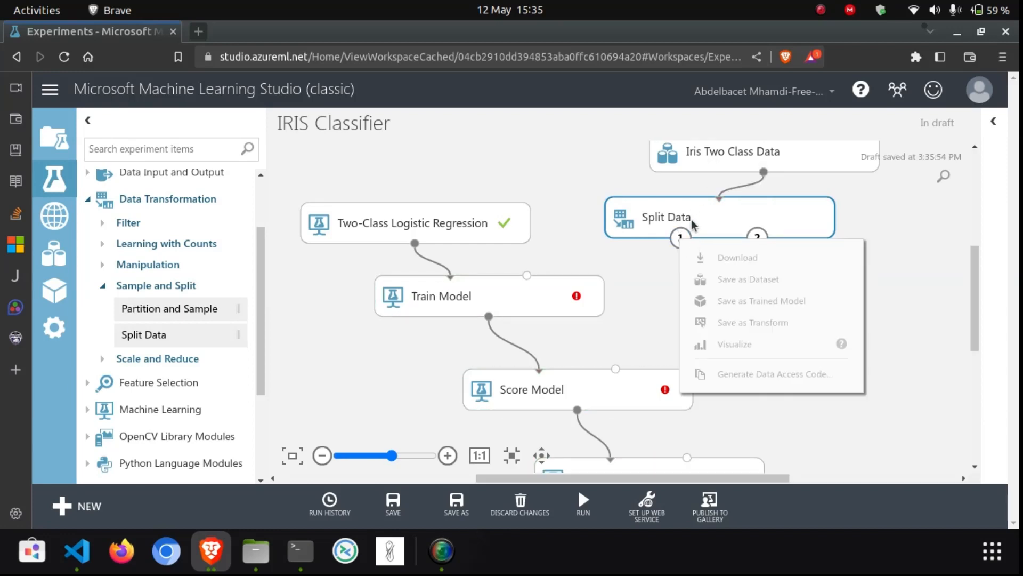
pyautogui.click(680, 240)
pyautogui.moveTo(680, 239); pyautogui.dragTo(527, 275)
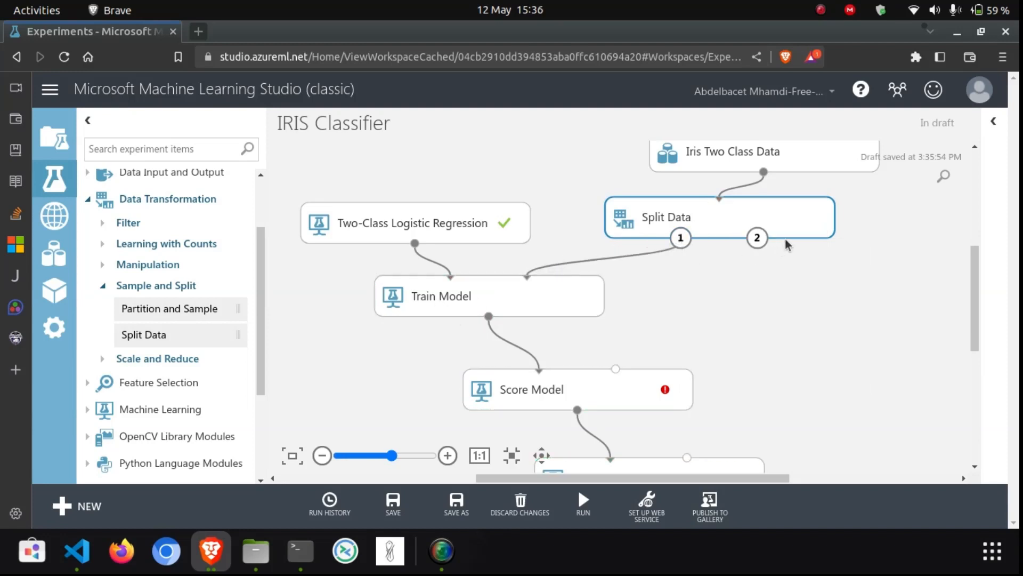
pyautogui.moveTo(757, 237); pyautogui.dragTo(616, 369)
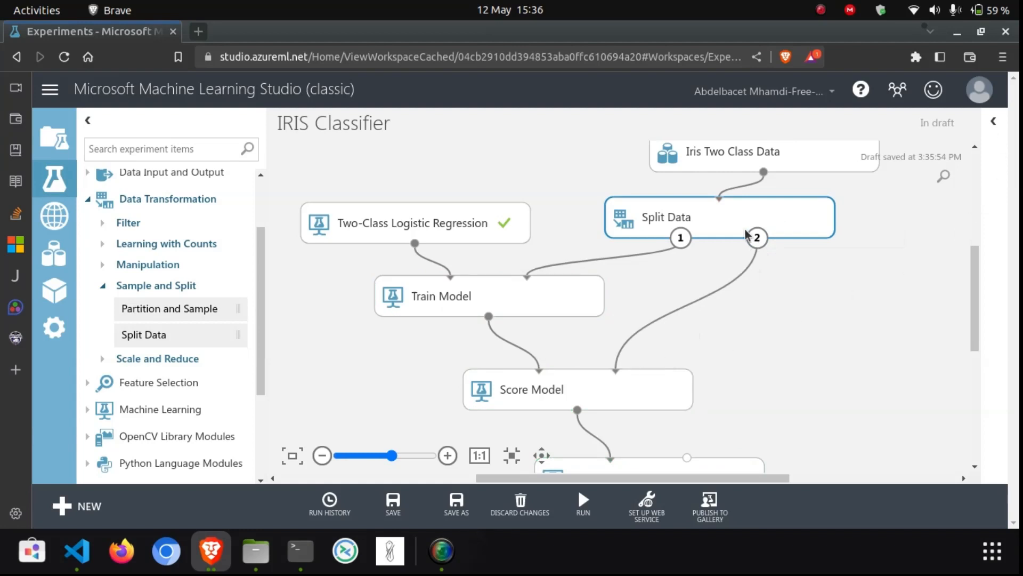
# Set Split Data's fraction of rows in the first output dataset to 0.8.
pyautogui.click(994, 121)
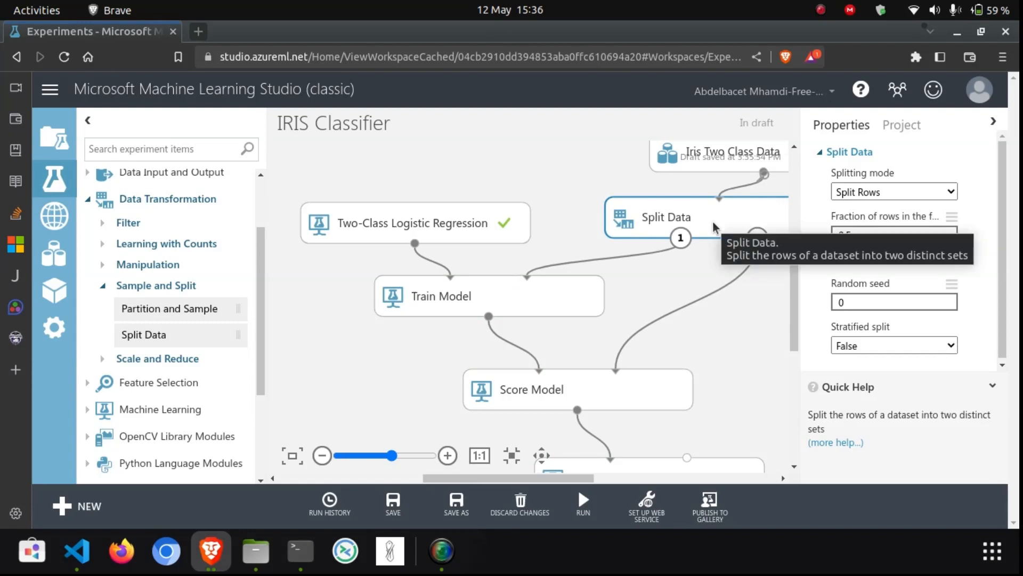
pyautogui.click(857, 230)
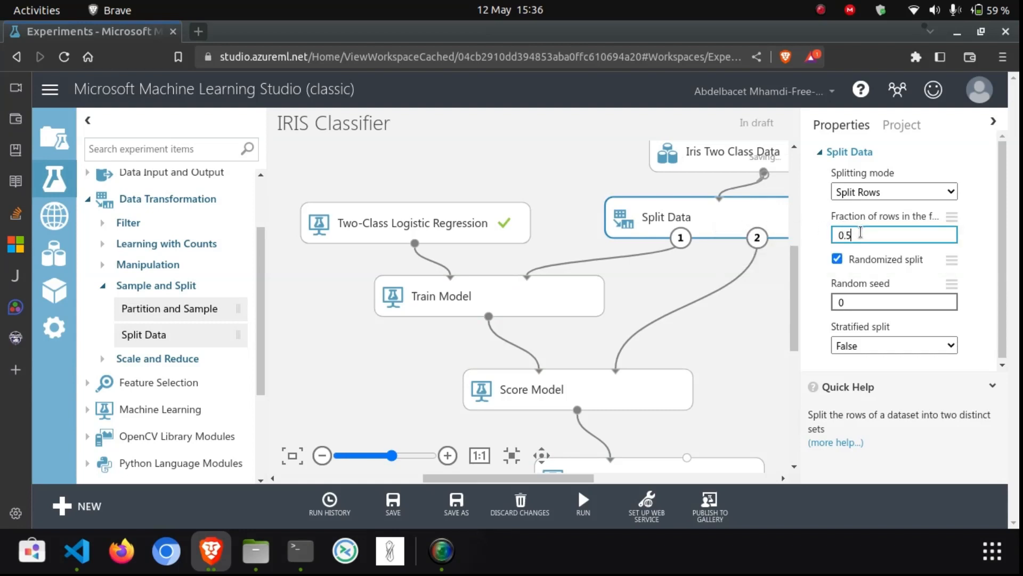
pyautogui.moveTo(860, 232); pyautogui.dragTo(824, 238)
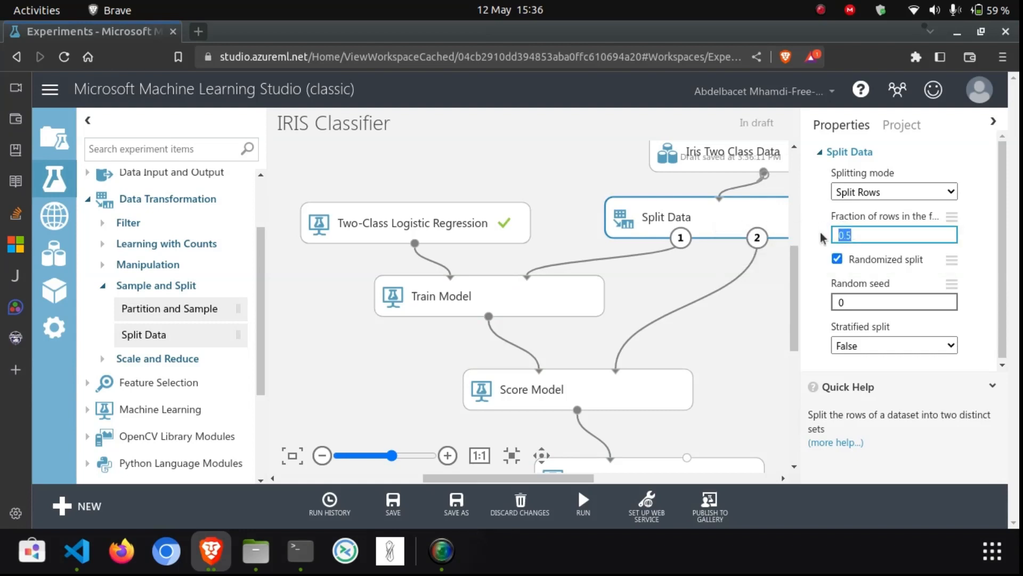
pyautogui.click(800, 211)
pyautogui.moveTo(861, 235); pyautogui.dragTo(846, 234)
pyautogui.write('8')
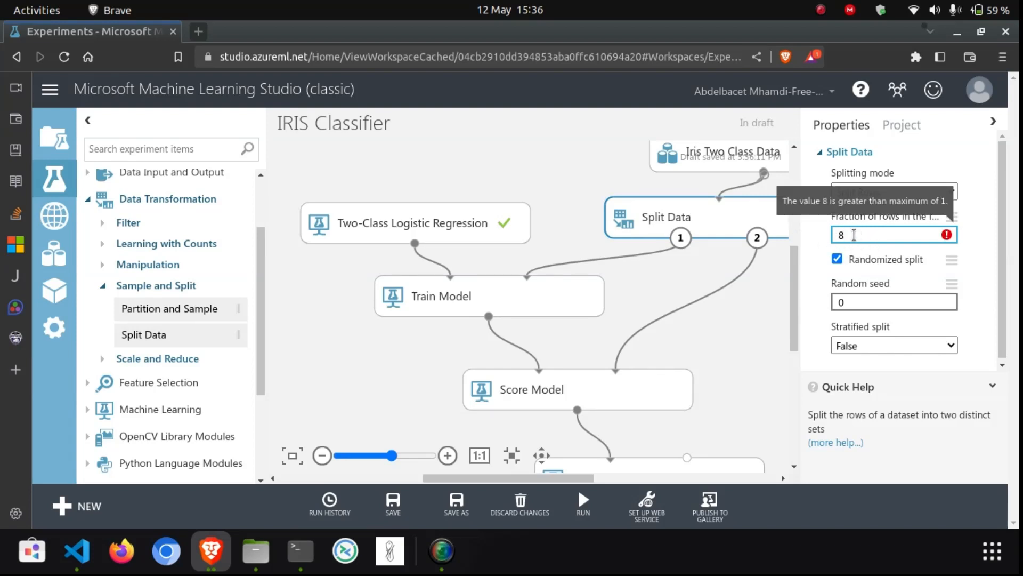
pyautogui.write('0.8')
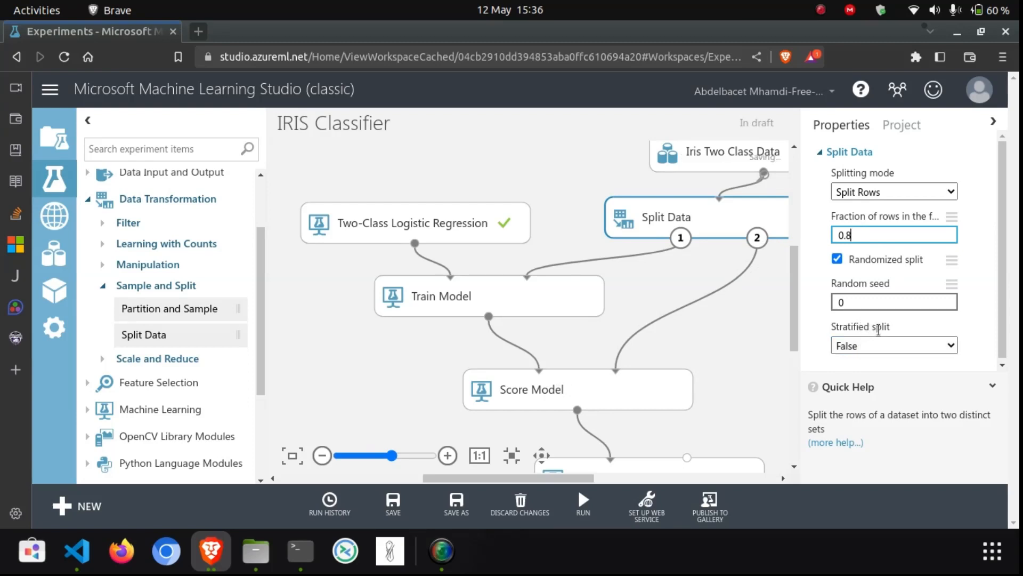
# Set the stratified split option of Split Data to True.
pyautogui.click(879, 345)
pyautogui.click(874, 358)
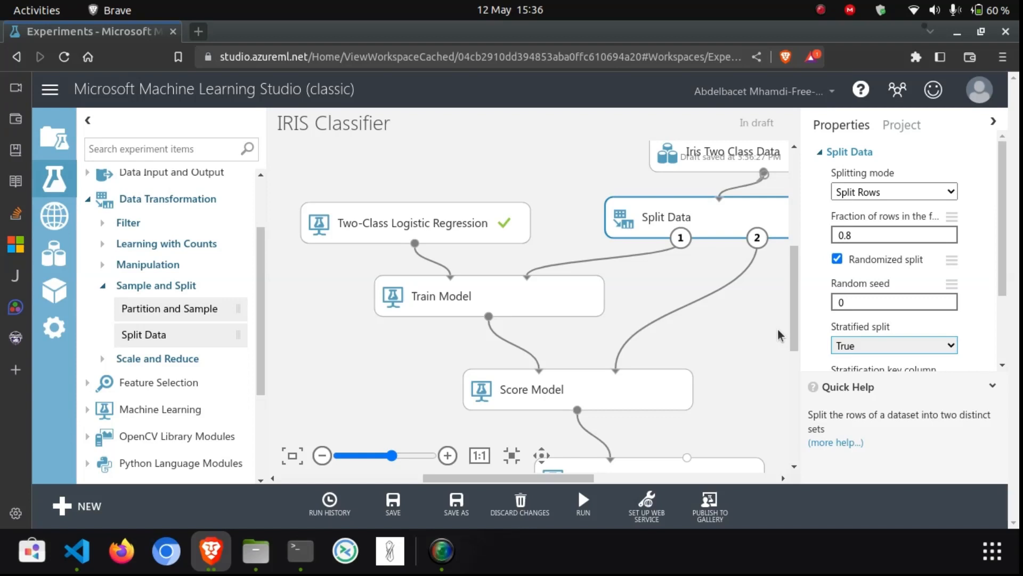
pyautogui.click(993, 121)
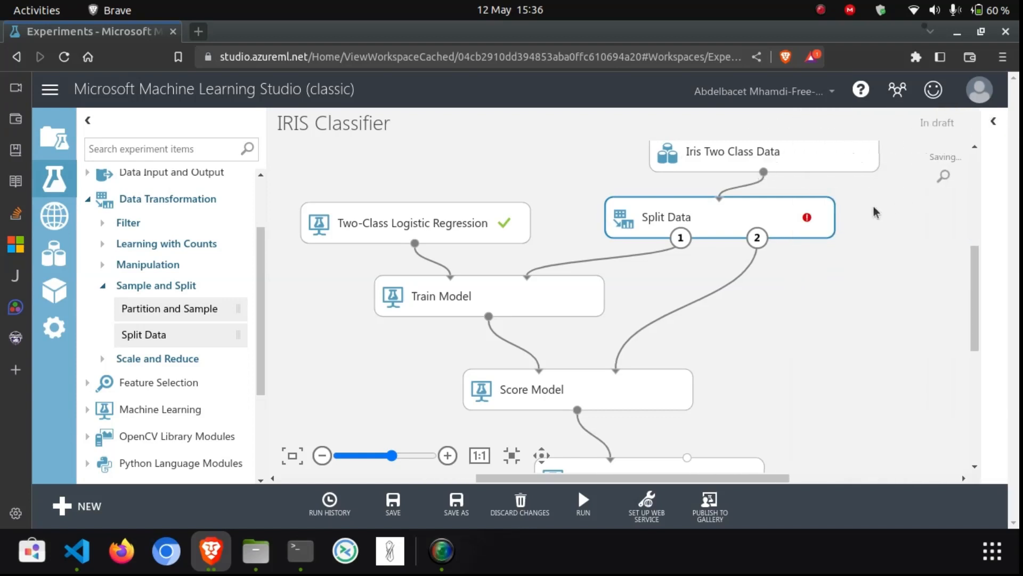
pyautogui.moveTo(807, 218)
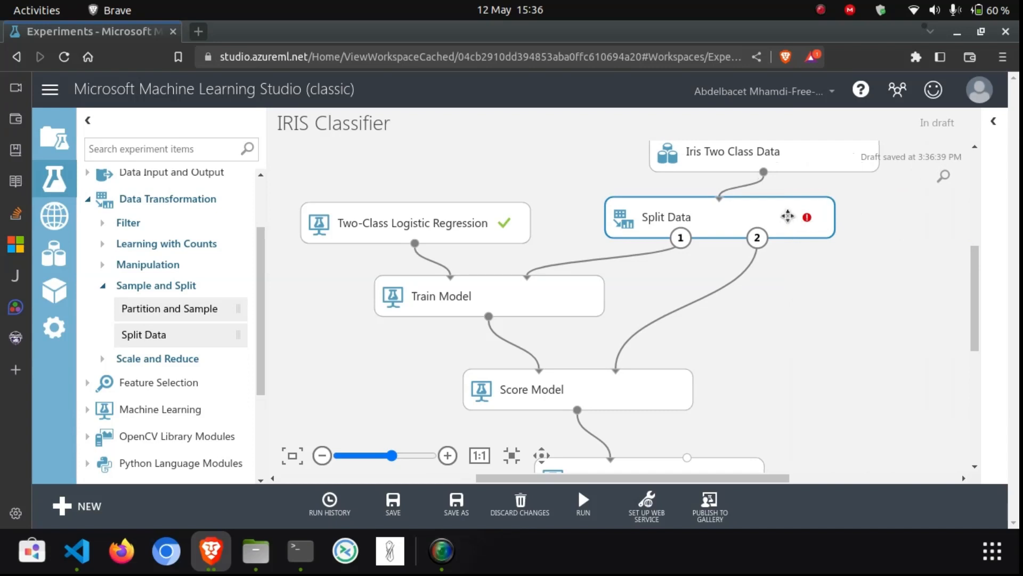
# Select Class as the stratification key column of Split Data.
pyautogui.click(992, 121)
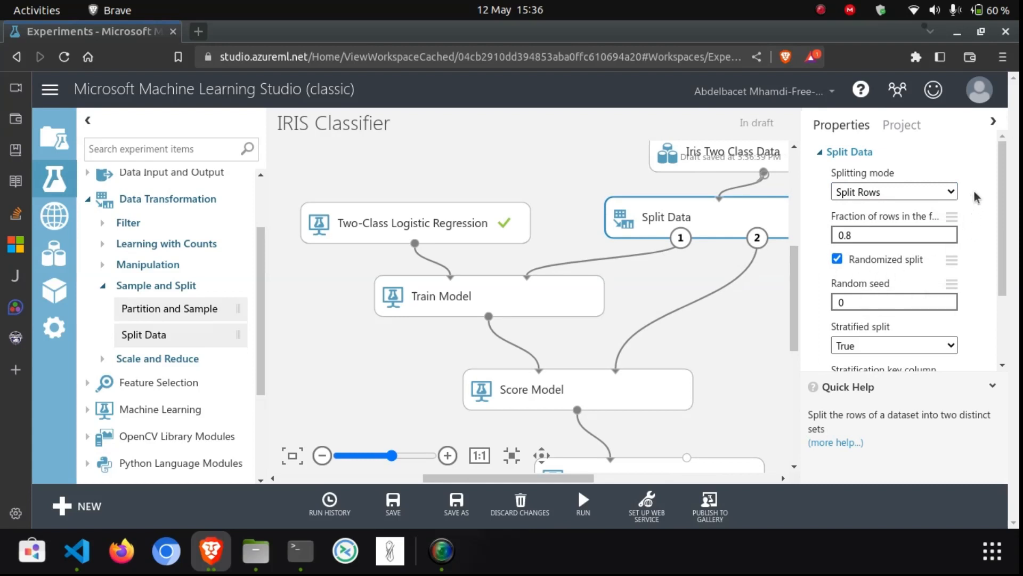
pyautogui.scroll(-2, 895, 299)
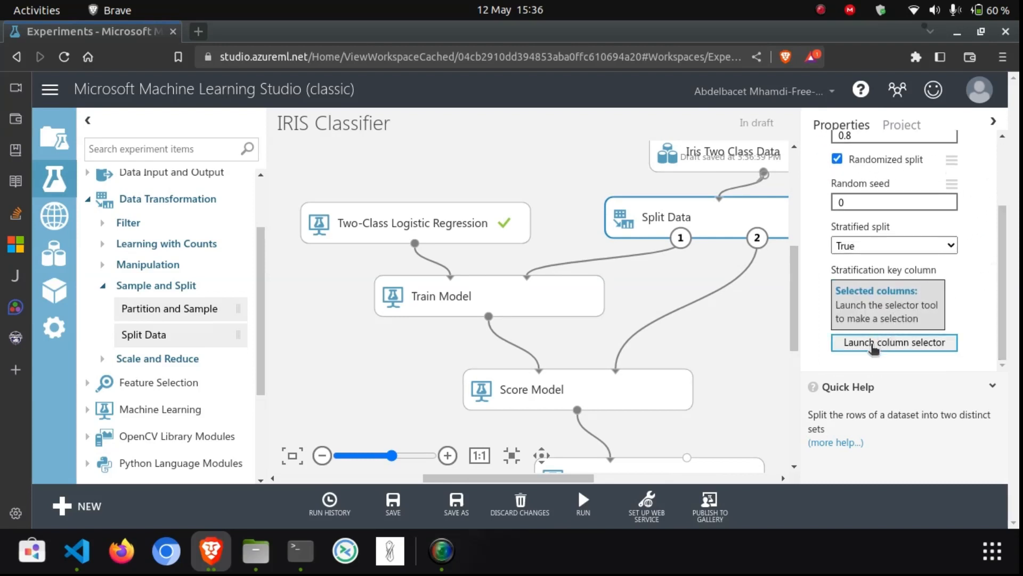
pyautogui.click(874, 347)
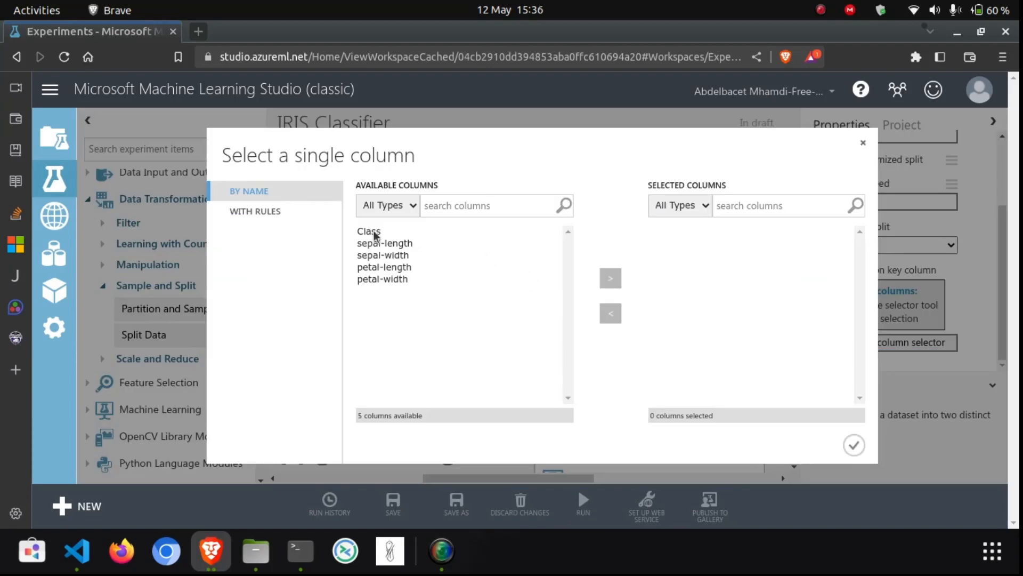
pyautogui.click(375, 232)
pyautogui.click(610, 278)
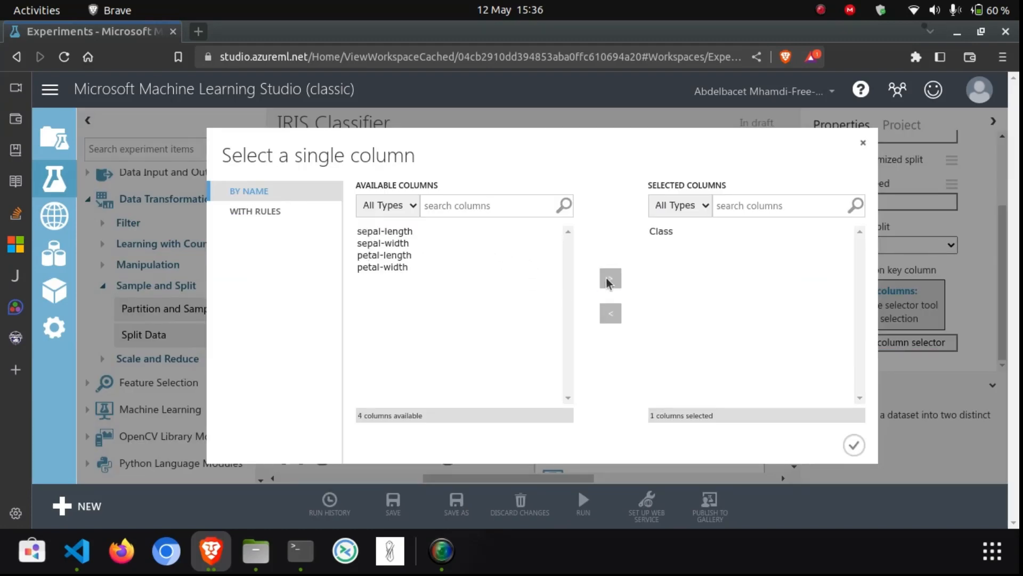
pyautogui.click(854, 445)
# Rerun the training experiment with the stratified Split Data module in place.
pyautogui.click(993, 121)
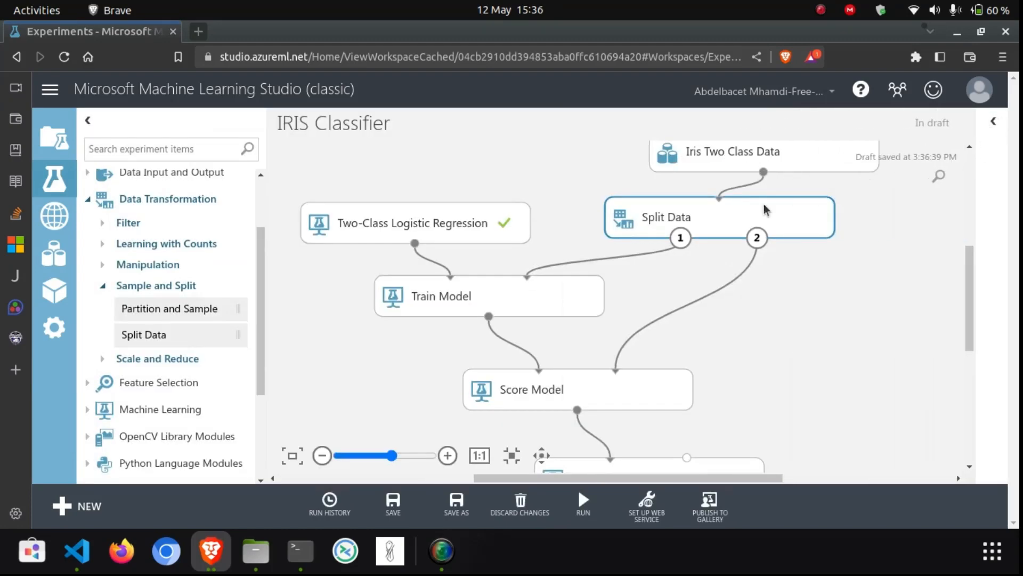
pyautogui.moveTo(594, 504)
pyautogui.click(570, 451)
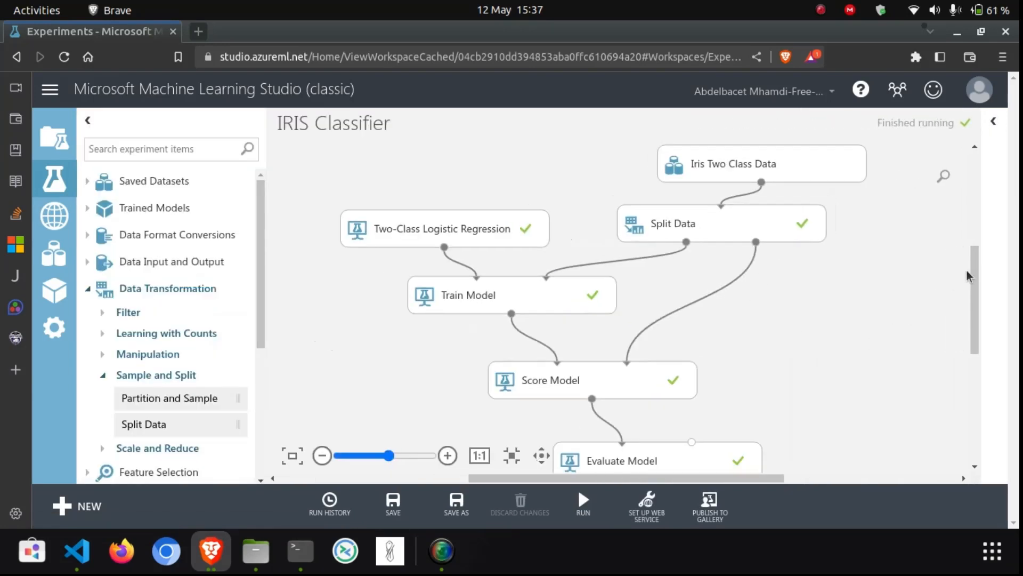
# Set up a Predictive Web Service from the trained IRIS Classifier experiment.
pyautogui.scroll(-3, 974, 283)
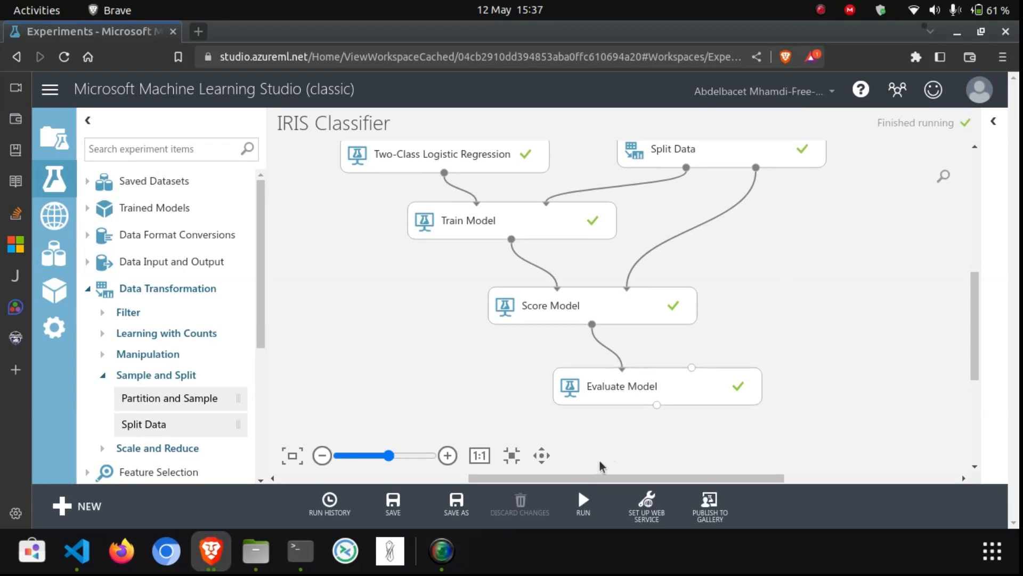
pyautogui.moveTo(580, 478); pyautogui.dragTo(609, 478)
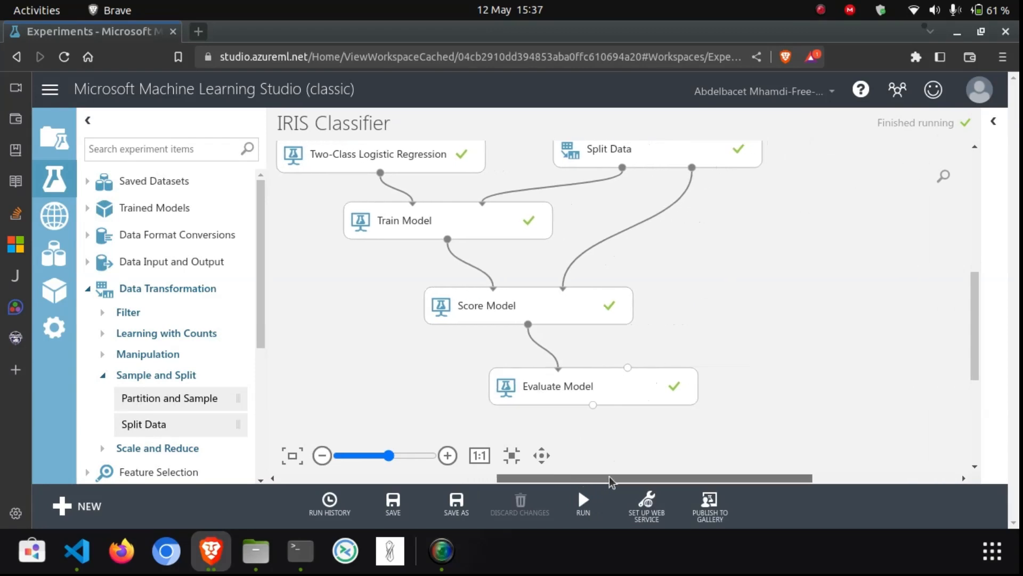
pyautogui.click(647, 498)
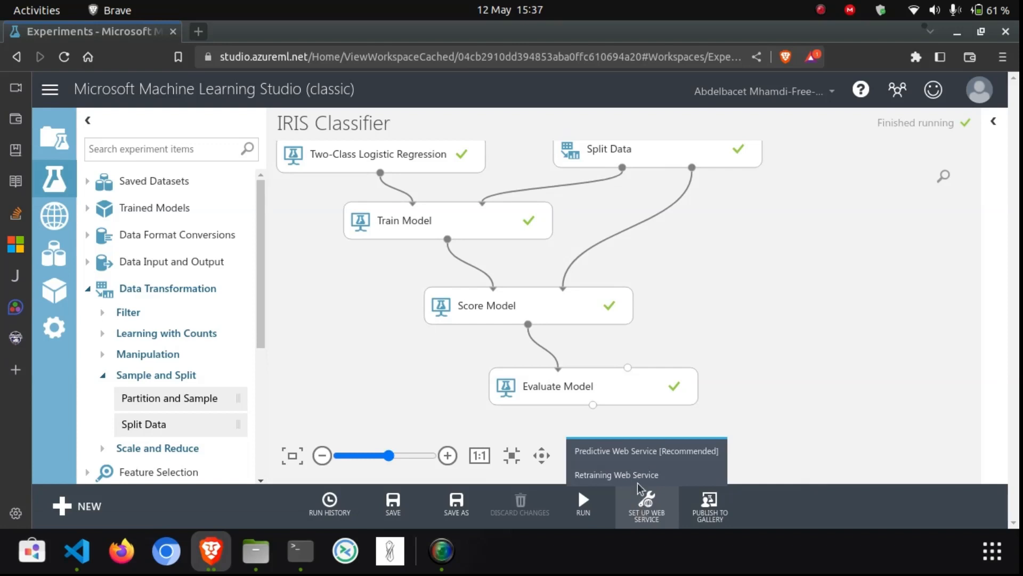
pyautogui.click(639, 457)
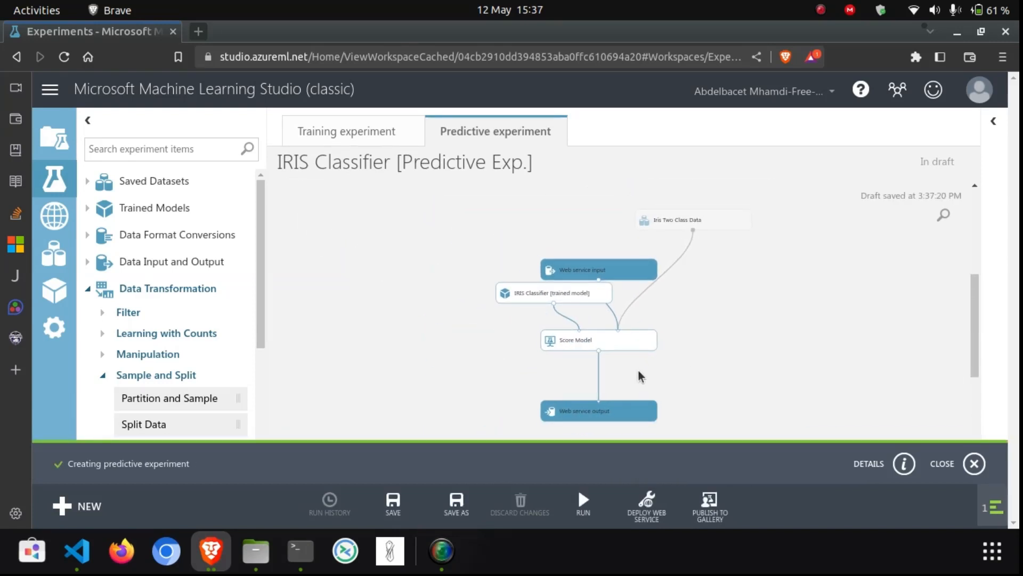
# Run the predictive IRIS Classifier experiment and deploy it as a web service.
pyautogui.moveTo(592, 510)
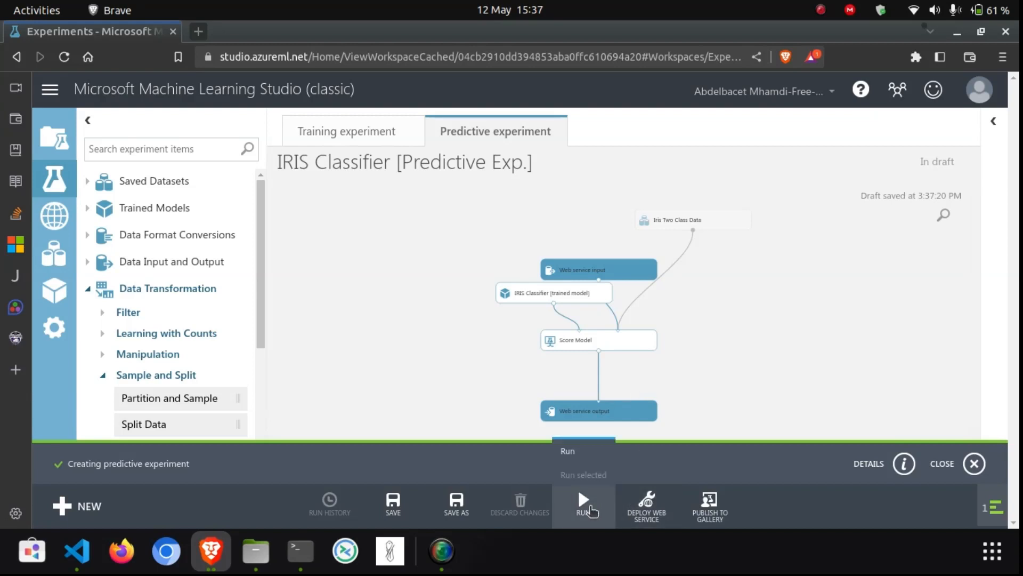
pyautogui.click(584, 458)
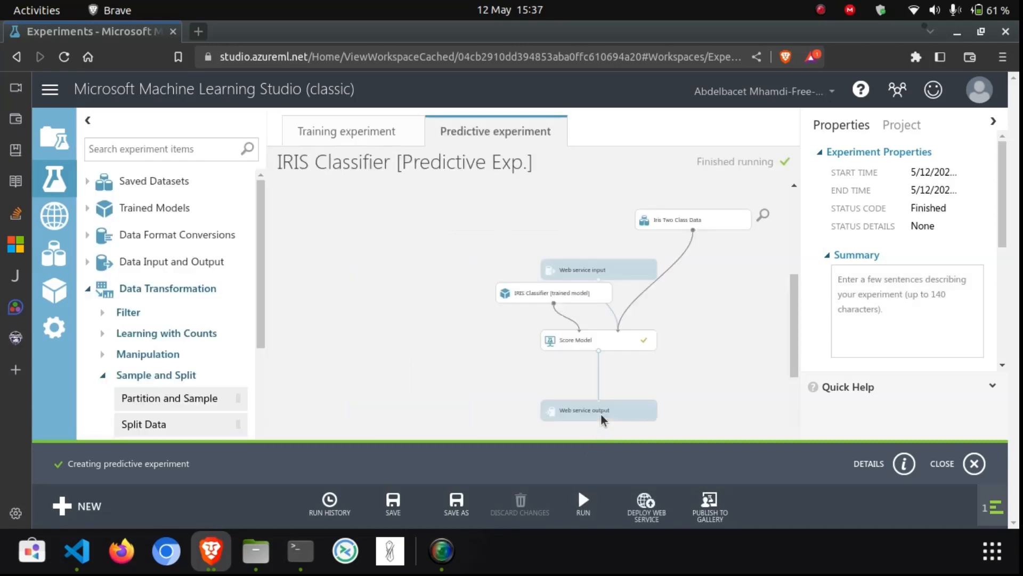
pyautogui.click(641, 514)
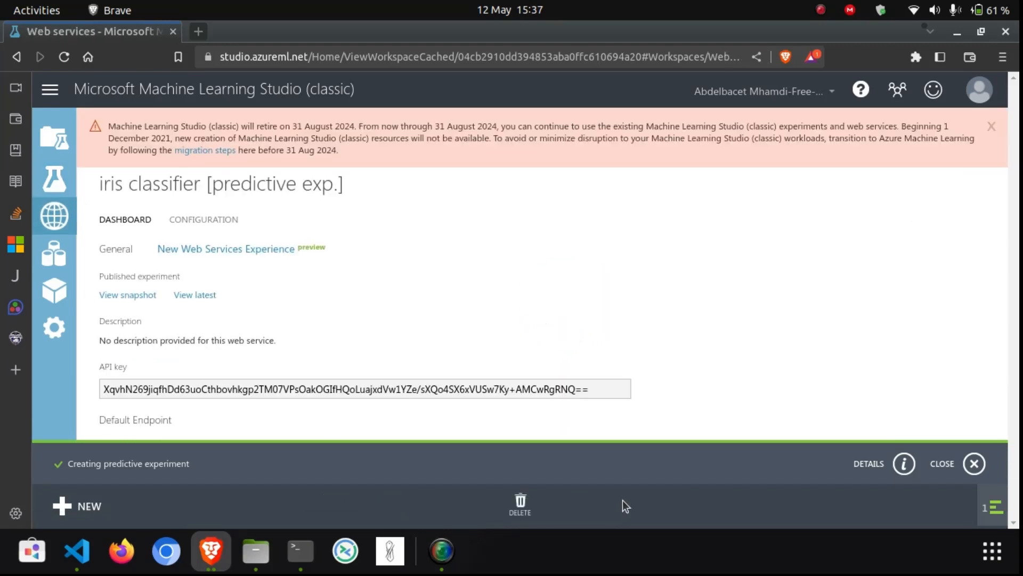
# Open the preview test page of the web service's default endpoint at the input1 request-response form.
pyautogui.scroll(-1, 632, 359)
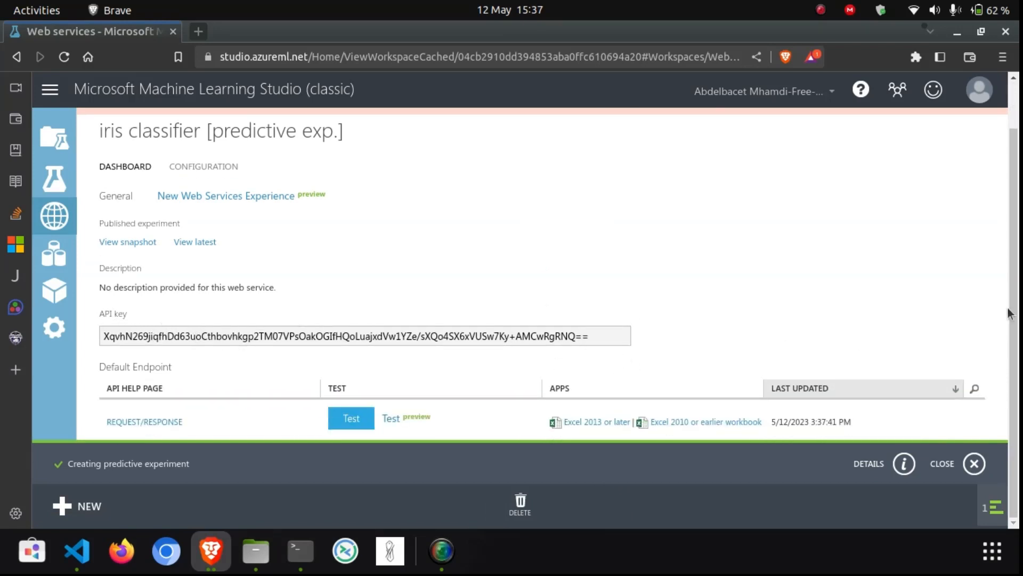
pyautogui.click(391, 420)
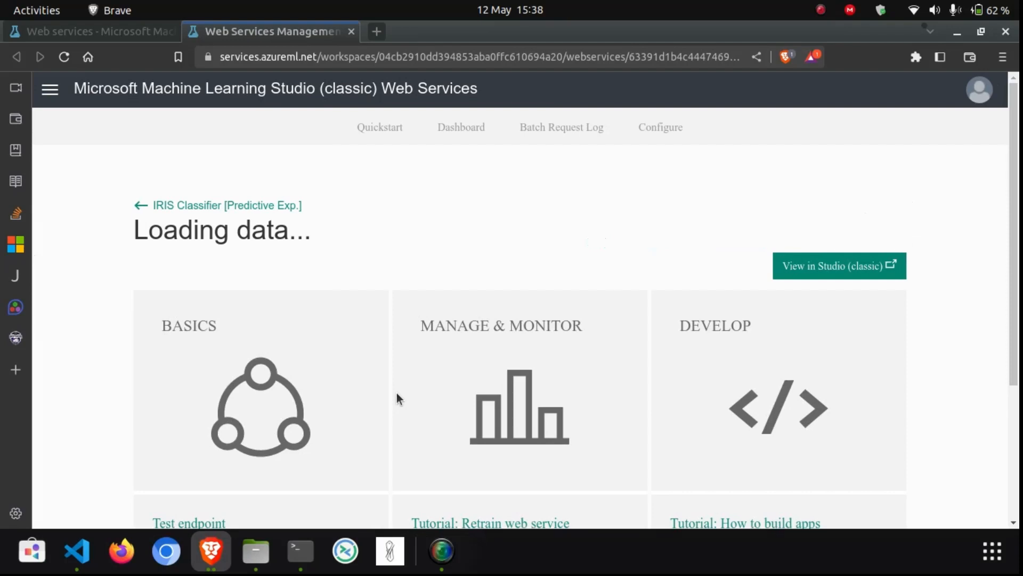
pyautogui.scroll(-4, 397, 392)
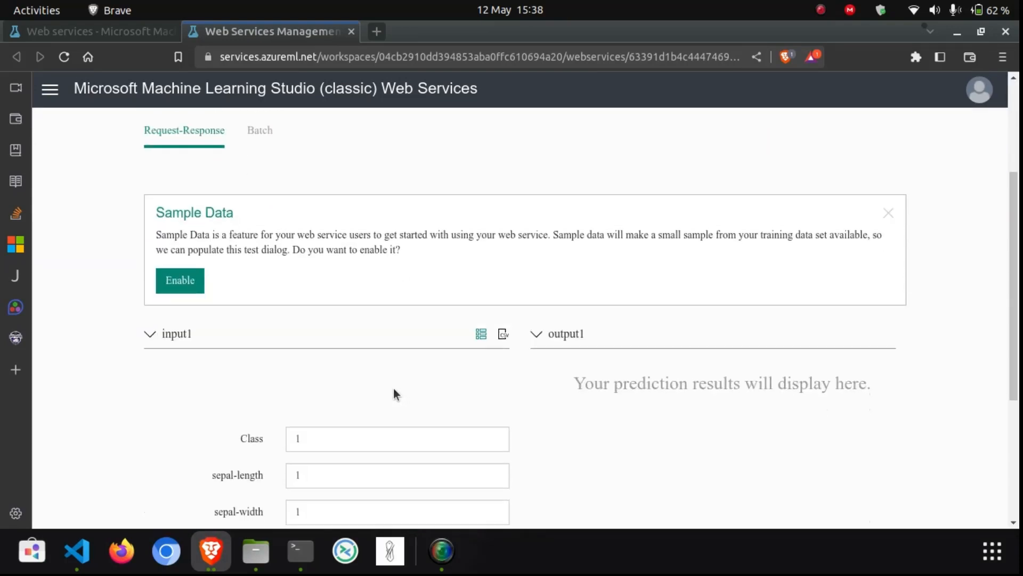
pyautogui.scroll(-3, 397, 394)
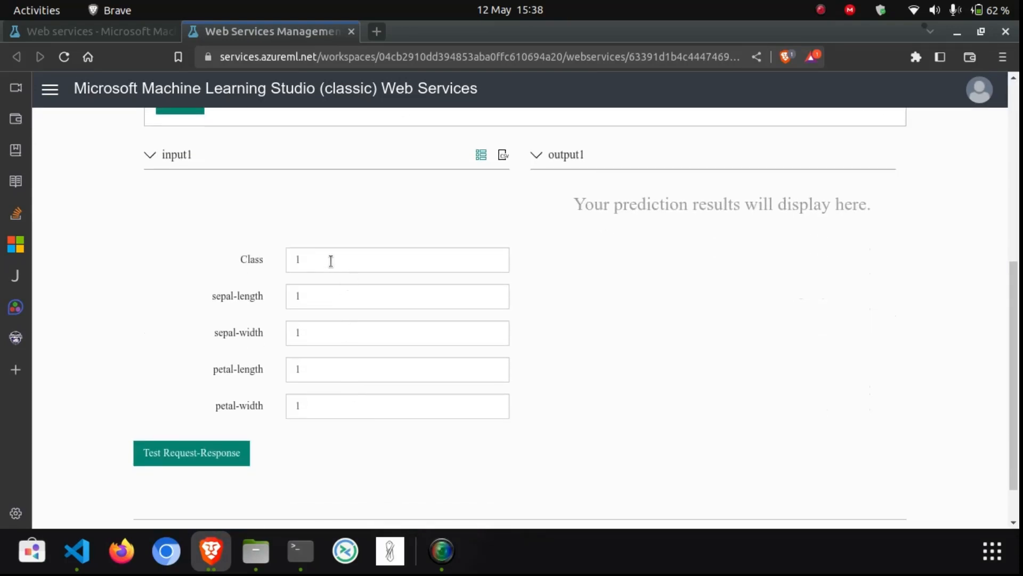
# Fill in the input1 test values: Class 1, sepal-length 5.3, sepal-width 2.8, petal-length 3.2 and petal-width 1.4.
pyautogui.doubleClick(297, 260)
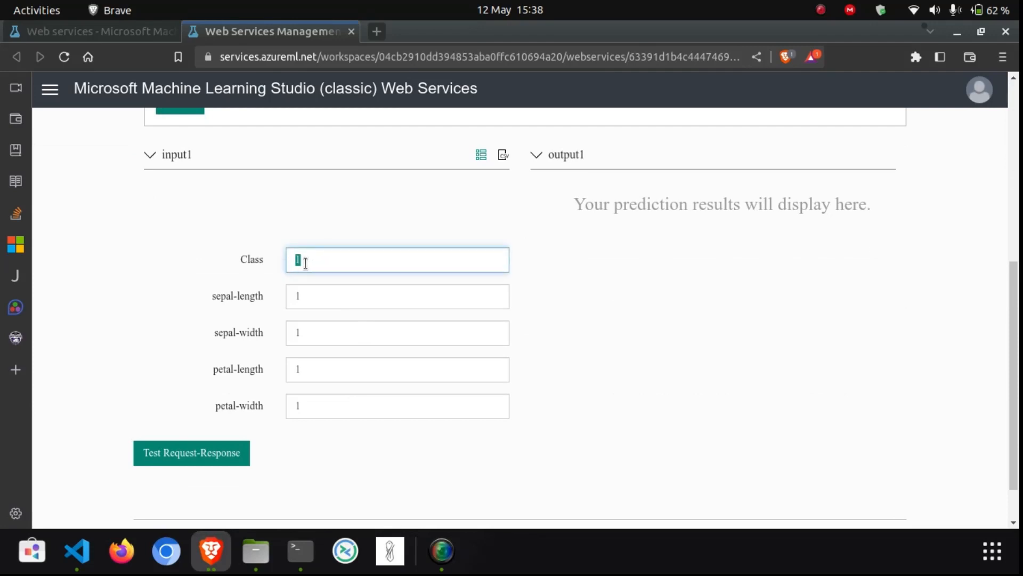
pyautogui.doubleClick(299, 296)
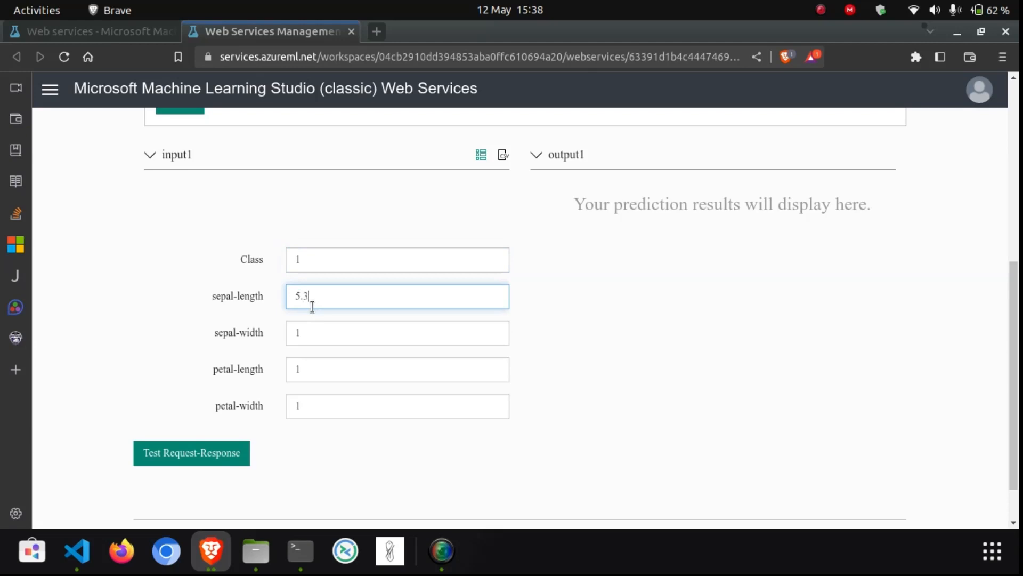
pyautogui.doubleClick(304, 332)
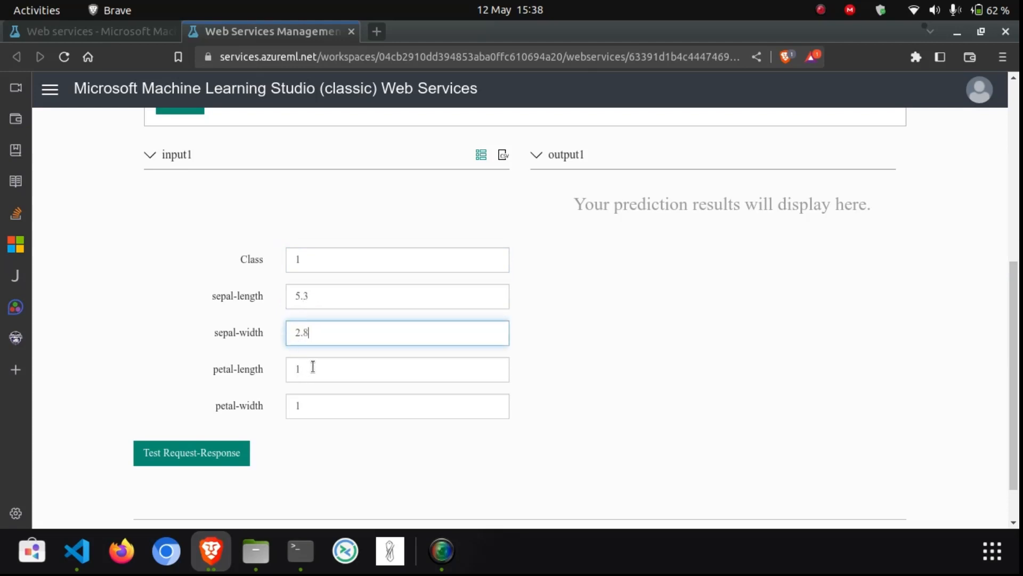
pyautogui.doubleClick(289, 369)
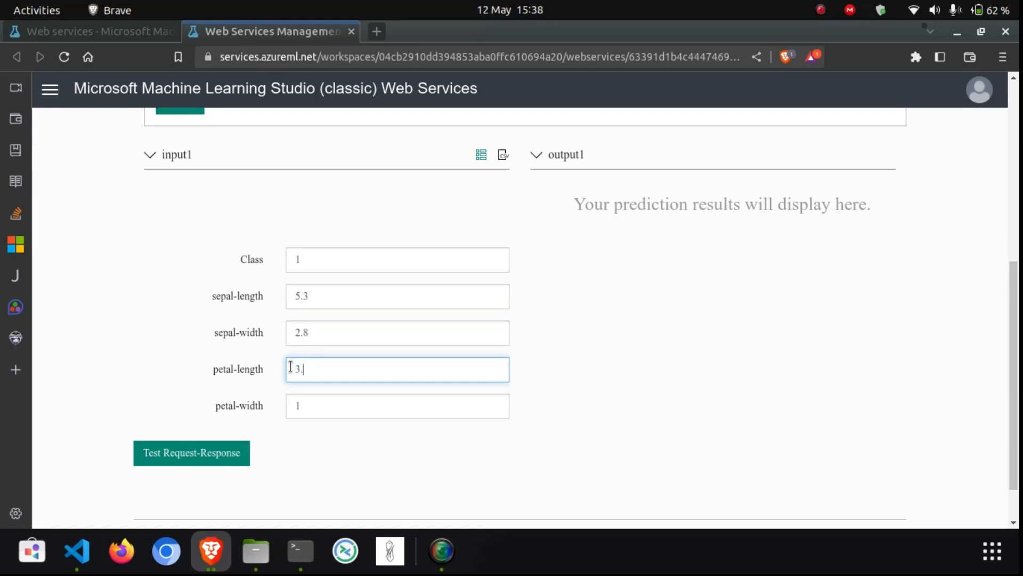
pyautogui.press('Tab')
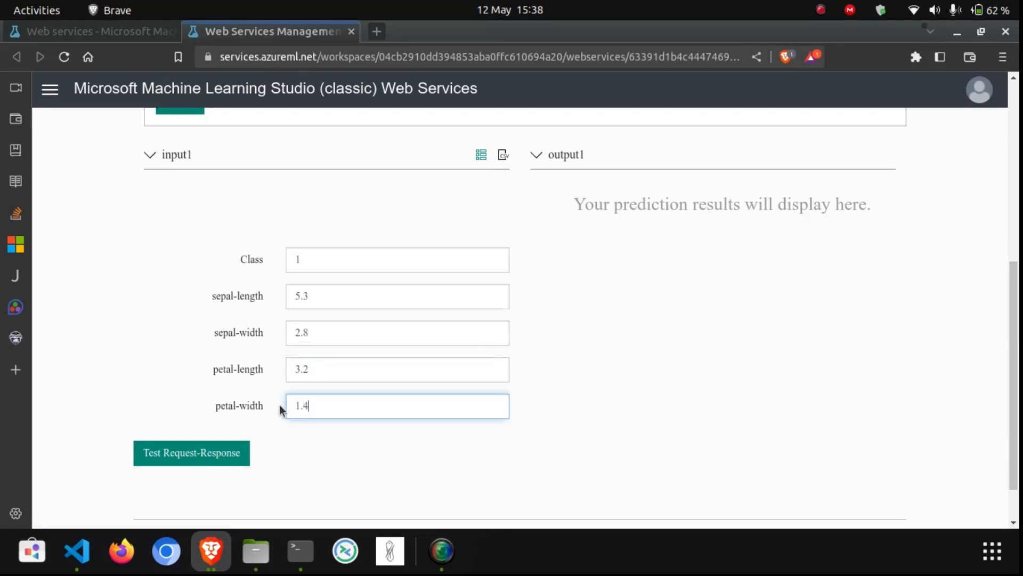
pyautogui.write('1.4')
# Run the request-response test with the entered values and check the scored label in output1.
pyautogui.click(183, 459)
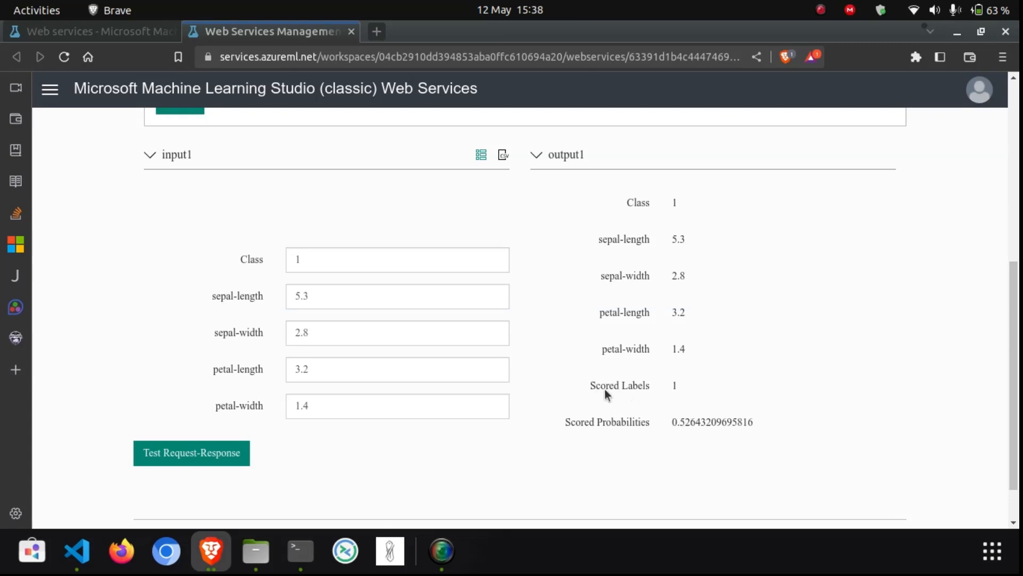
pyautogui.doubleClick(675, 385)
pyautogui.scroll(7, 389, 386)
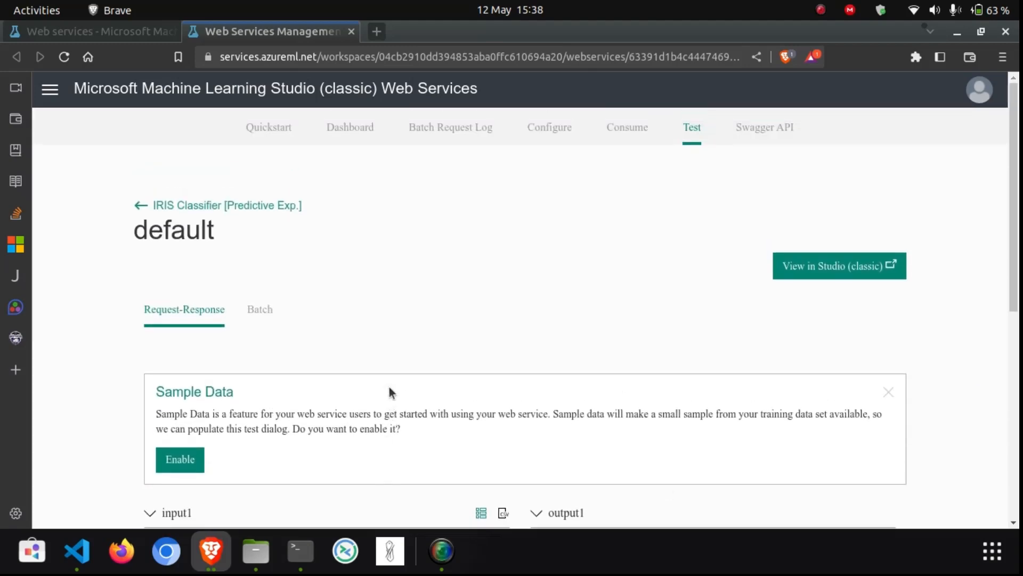
pyautogui.scroll(-3, 350, 362)
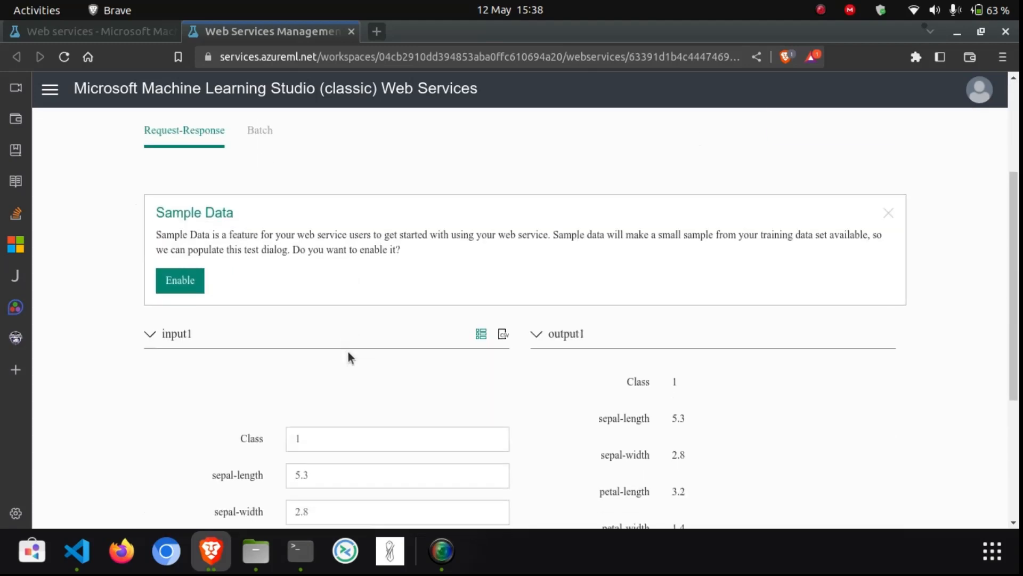
pyautogui.scroll(3, 334, 384)
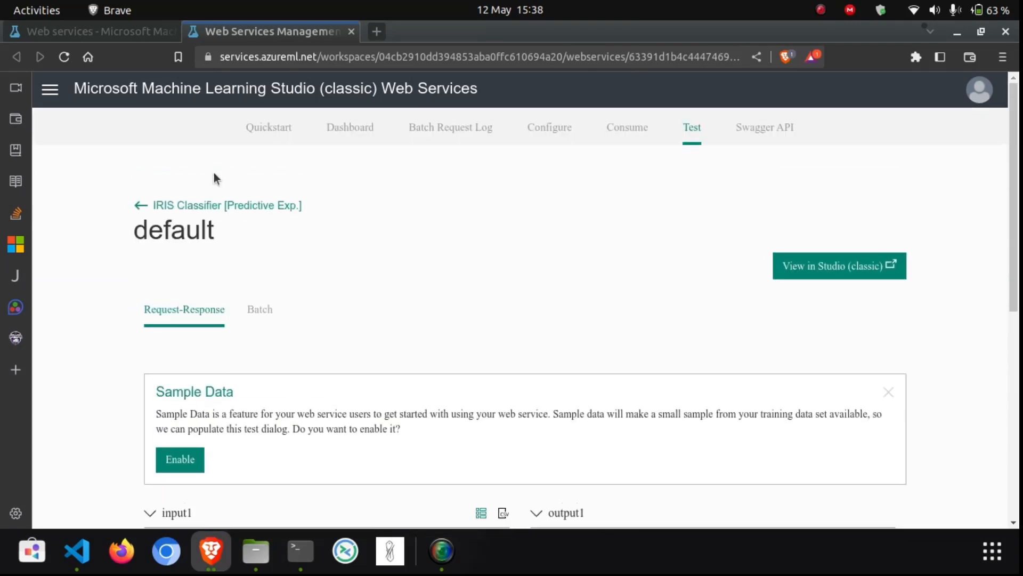
# Return to the web service dashboard and open the Request/Response API help page in a new browser tab.
pyautogui.click(136, 36)
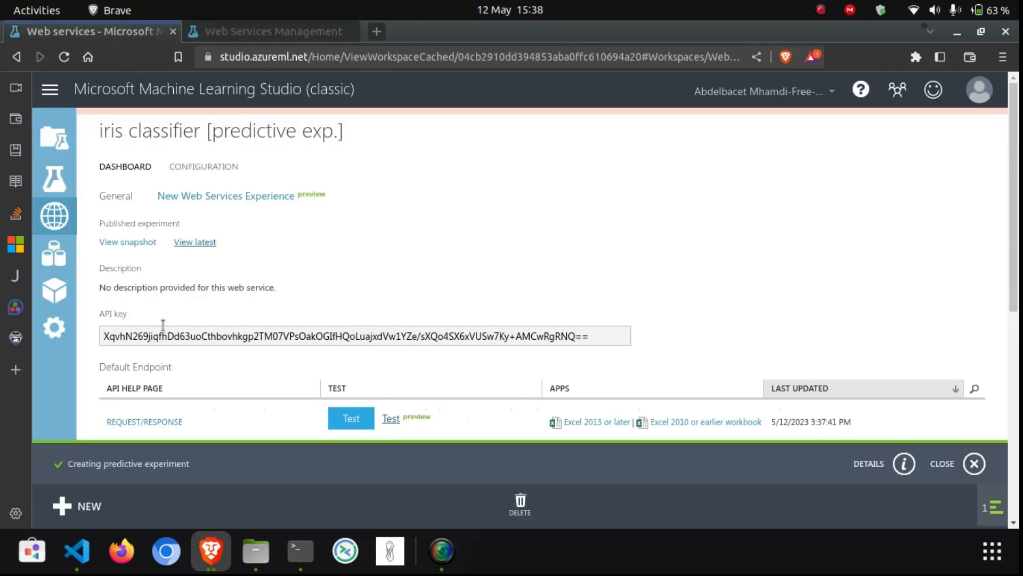
pyautogui.rightClick(143, 425)
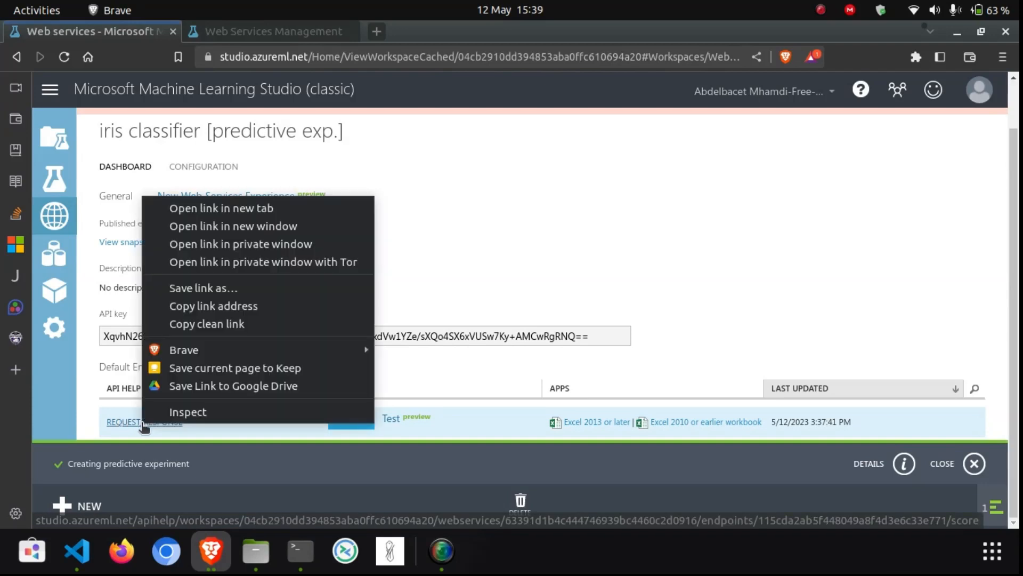
pyautogui.click(238, 209)
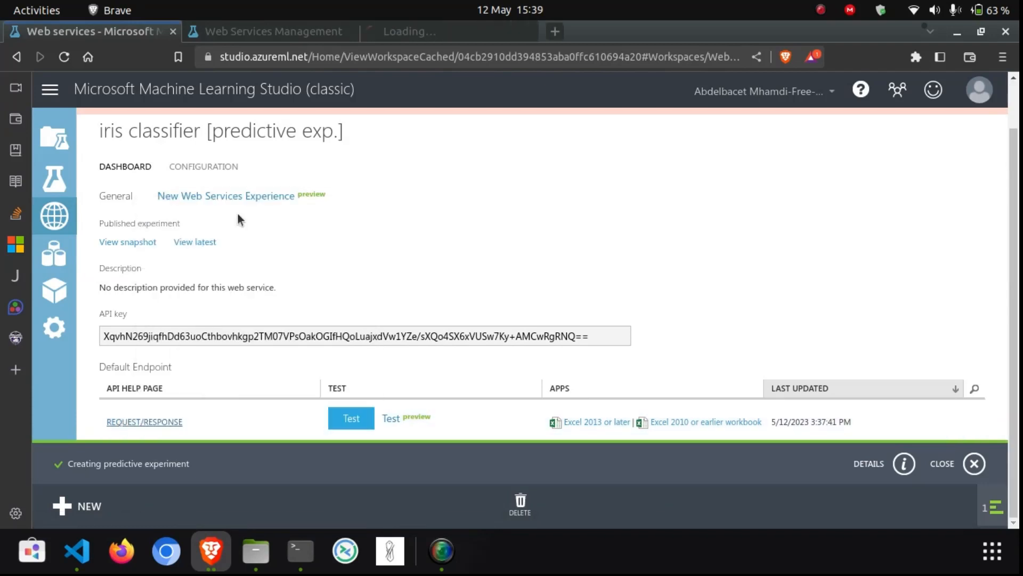
pyautogui.click(413, 39)
# Examine the API help page from the request headers to the sample code, and read through the Python version of the code.
pyautogui.scroll(-6, 296, 266)
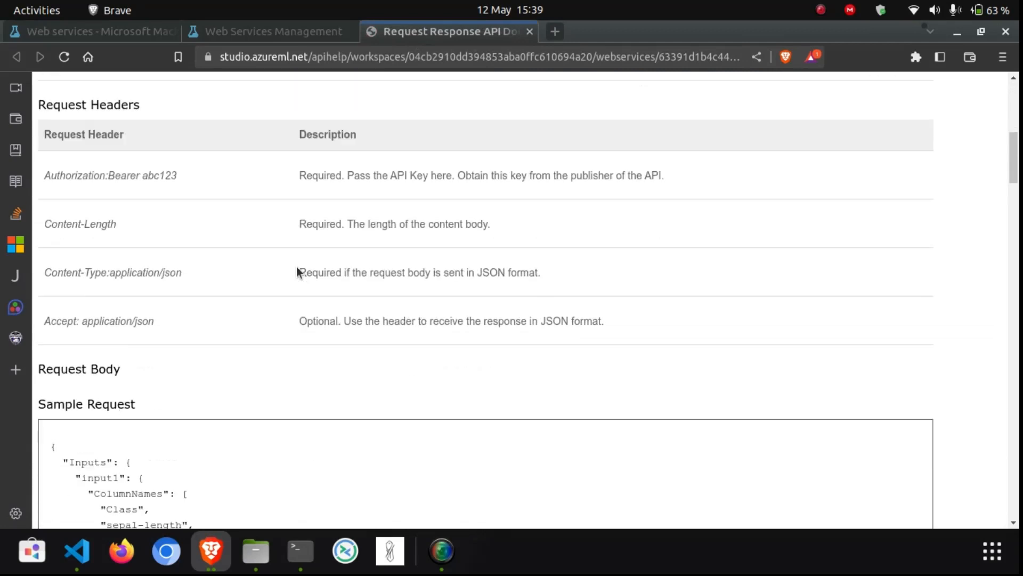
pyautogui.scroll(-15, 296, 267)
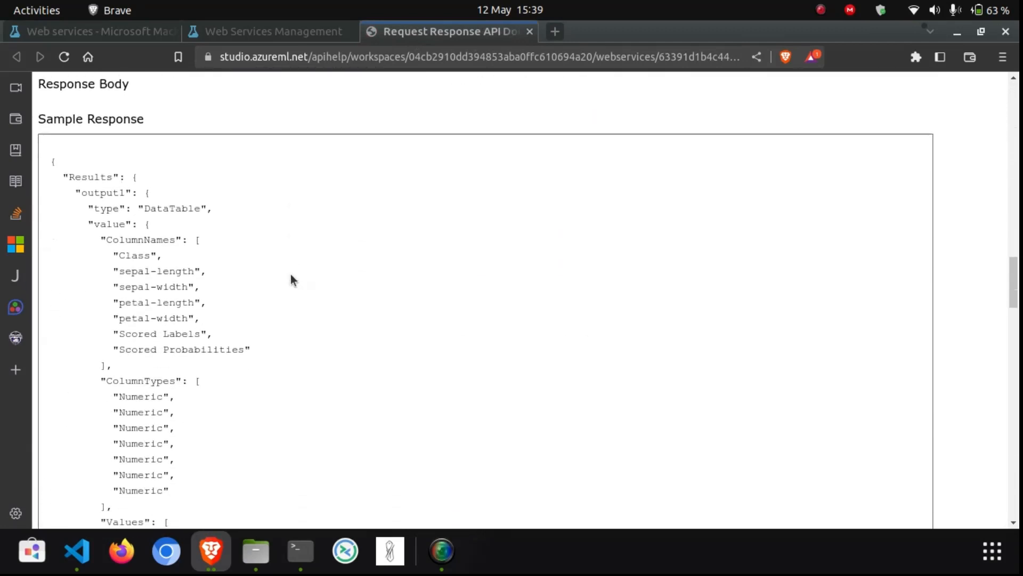
pyautogui.scroll(-12, 290, 275)
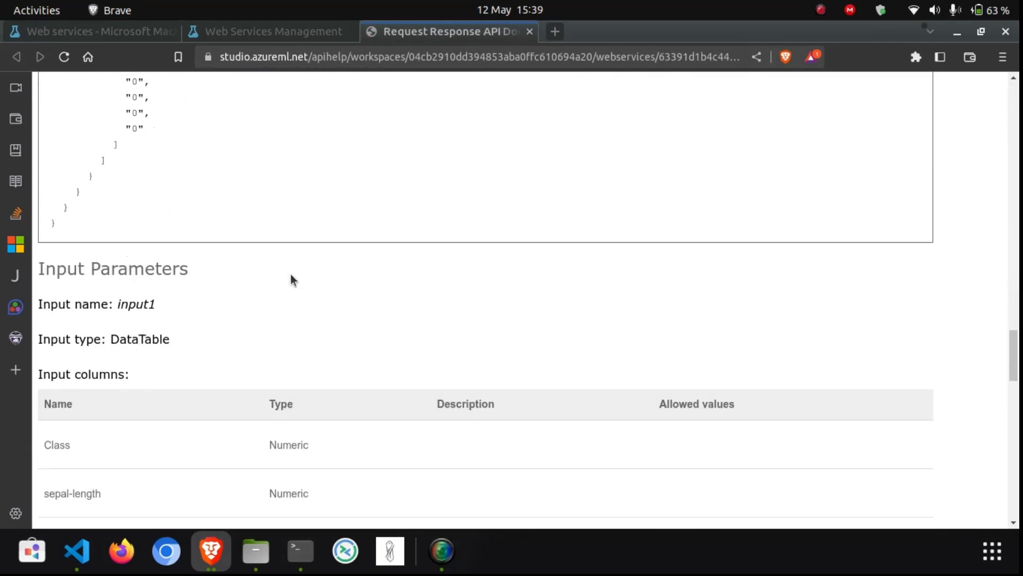
pyautogui.scroll(-12, 291, 276)
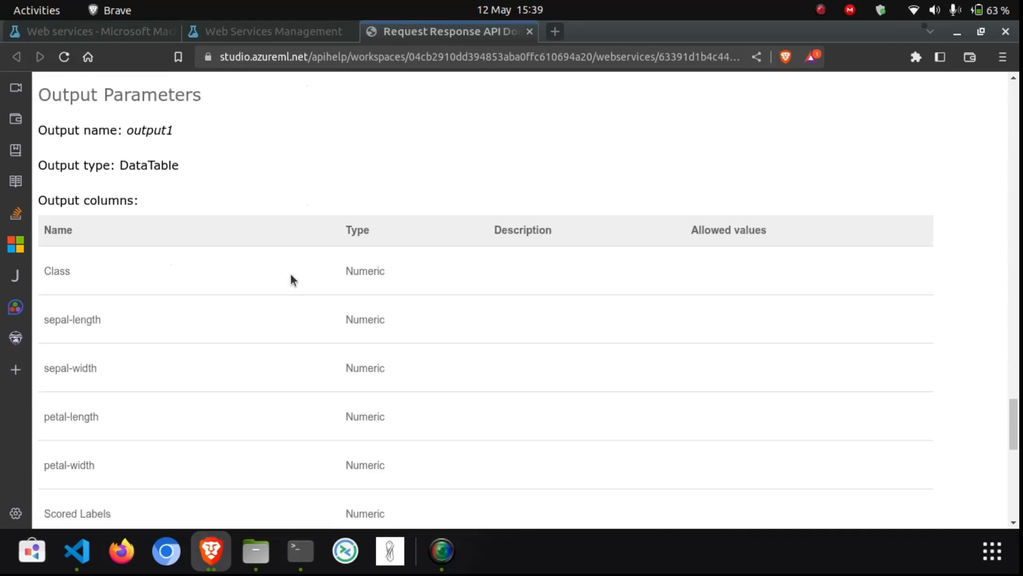
pyautogui.scroll(-8, 291, 277)
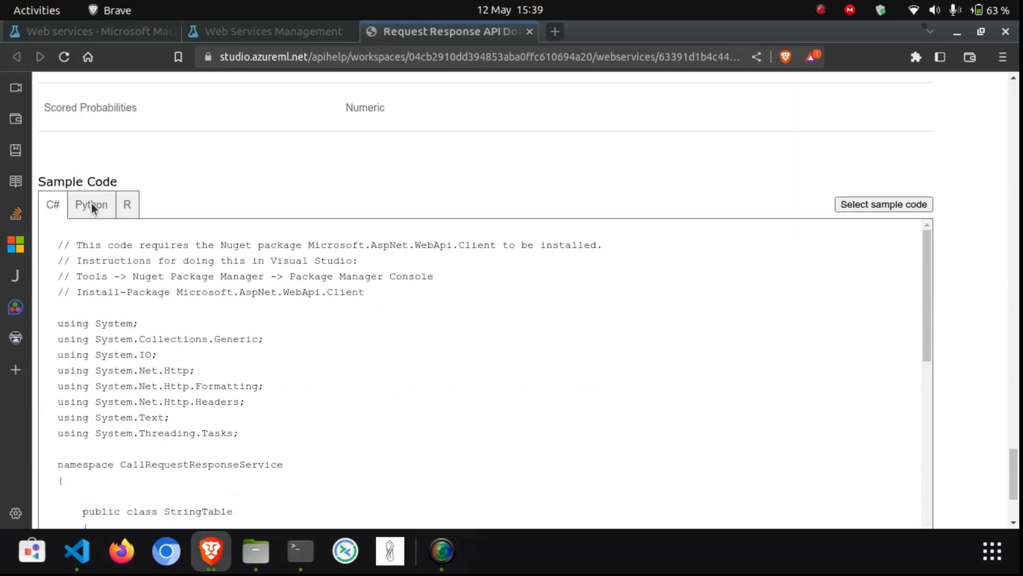
pyautogui.click(92, 207)
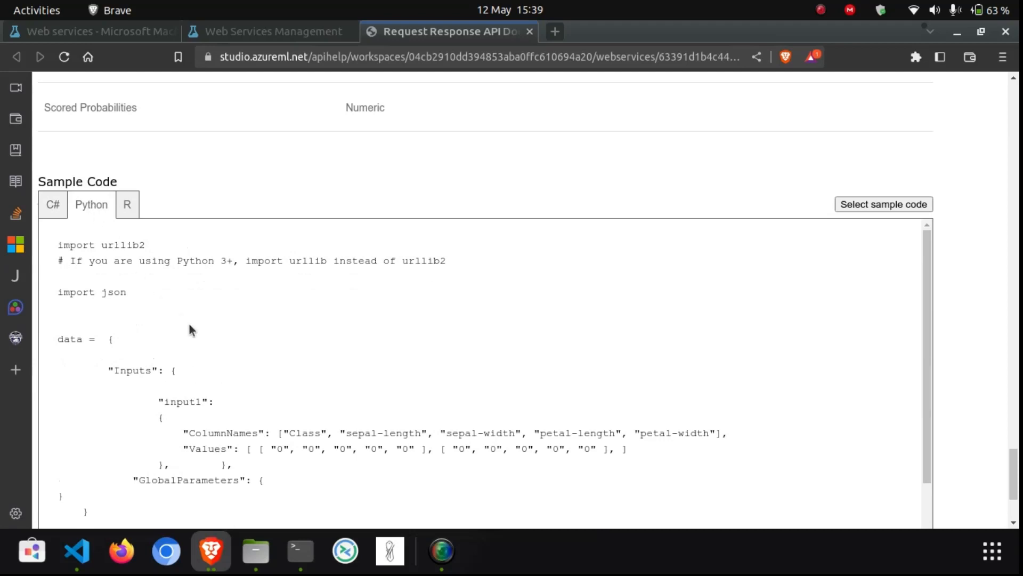
pyautogui.scroll(-3, 191, 329)
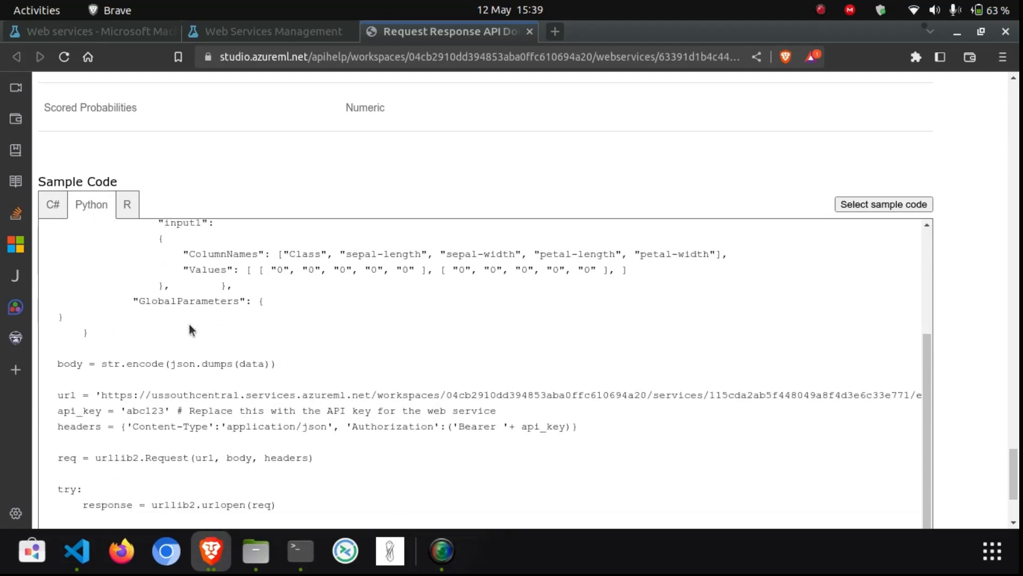
pyautogui.scroll(3, 267, 343)
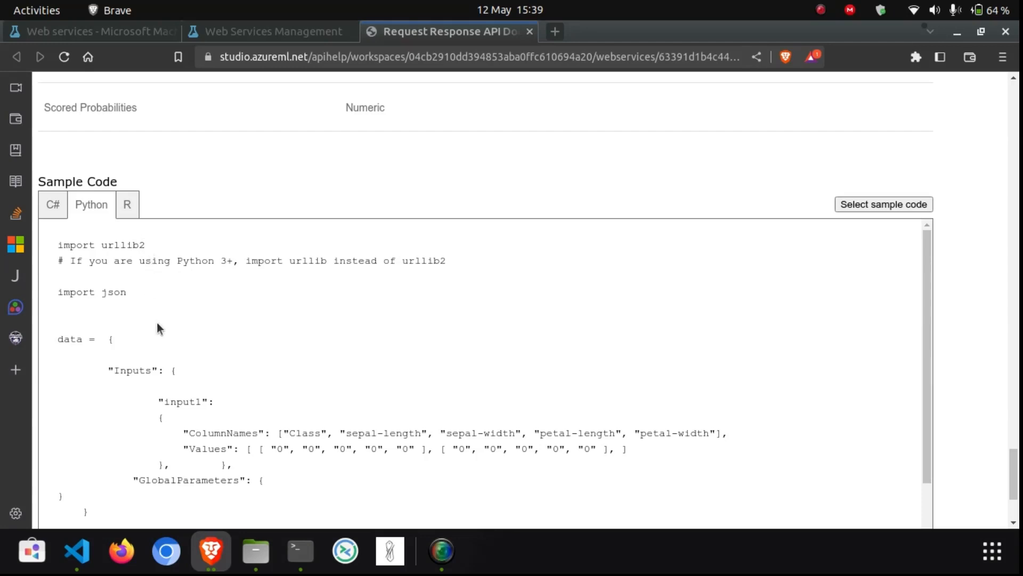
pyautogui.scroll(-3, 267, 430)
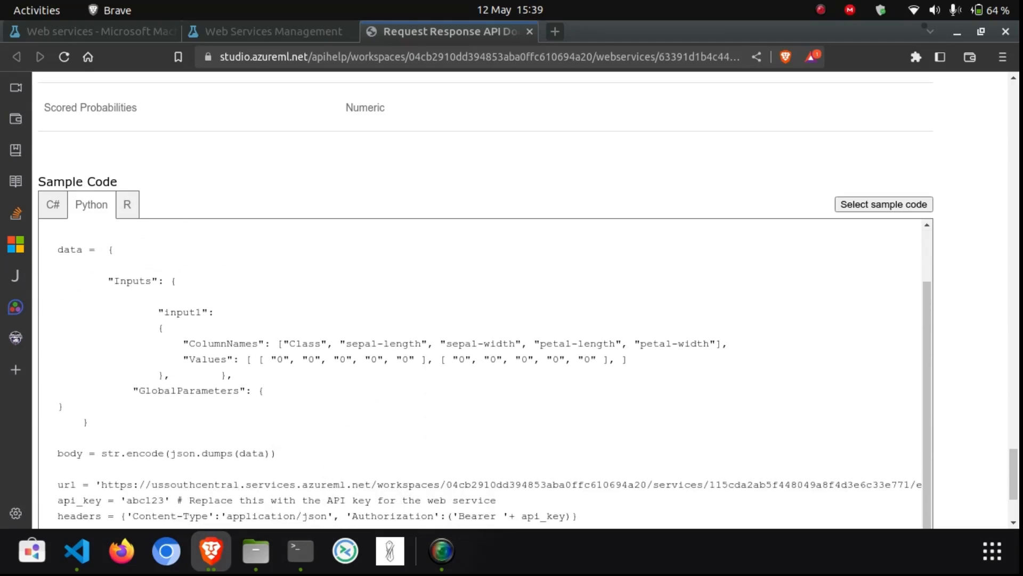
# Switch to Visual Studio Code, maximize it, and examine the two input value rows and their expected class comments in iris_ws.py.
pyautogui.click(76, 551)
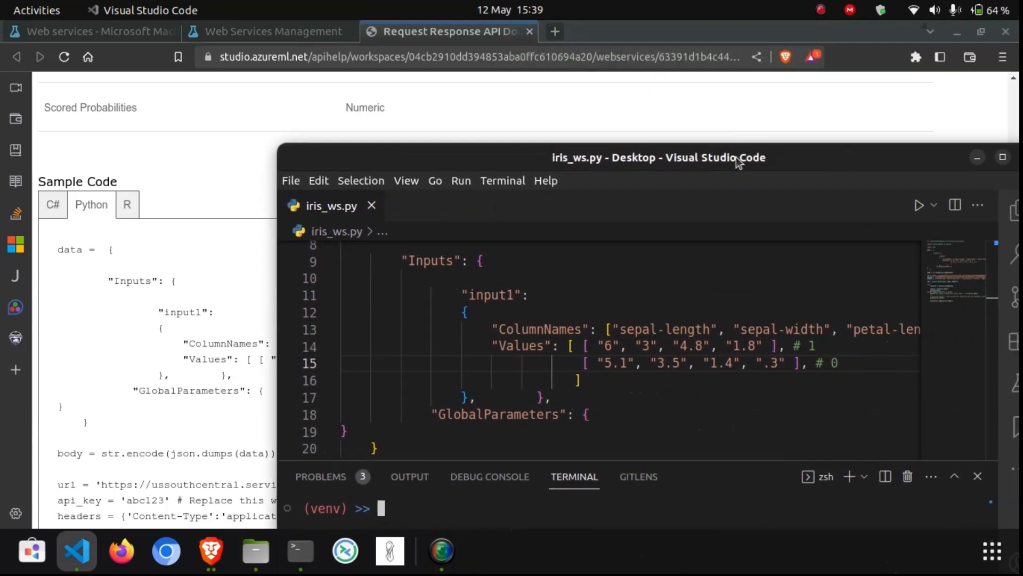
pyautogui.doubleClick(736, 156)
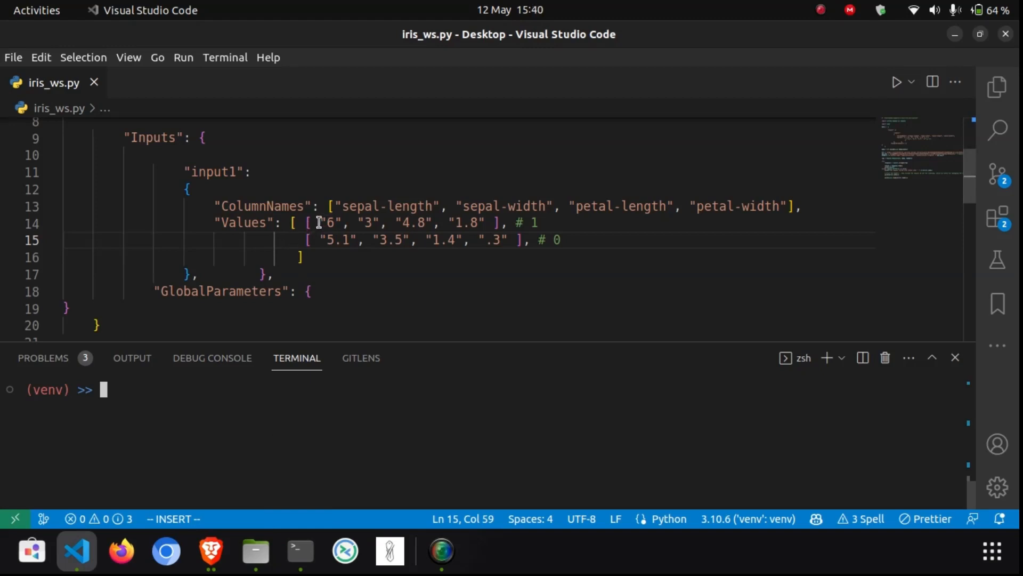
pyautogui.moveTo(319, 222); pyautogui.dragTo(485, 224)
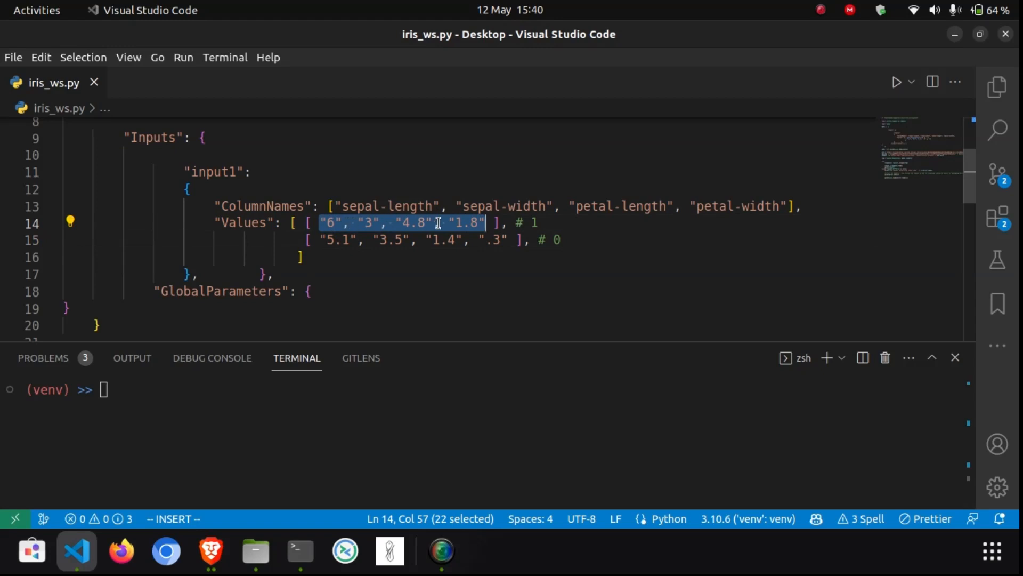
pyautogui.click(547, 221)
pyautogui.moveTo(548, 222); pyautogui.dragTo(532, 222)
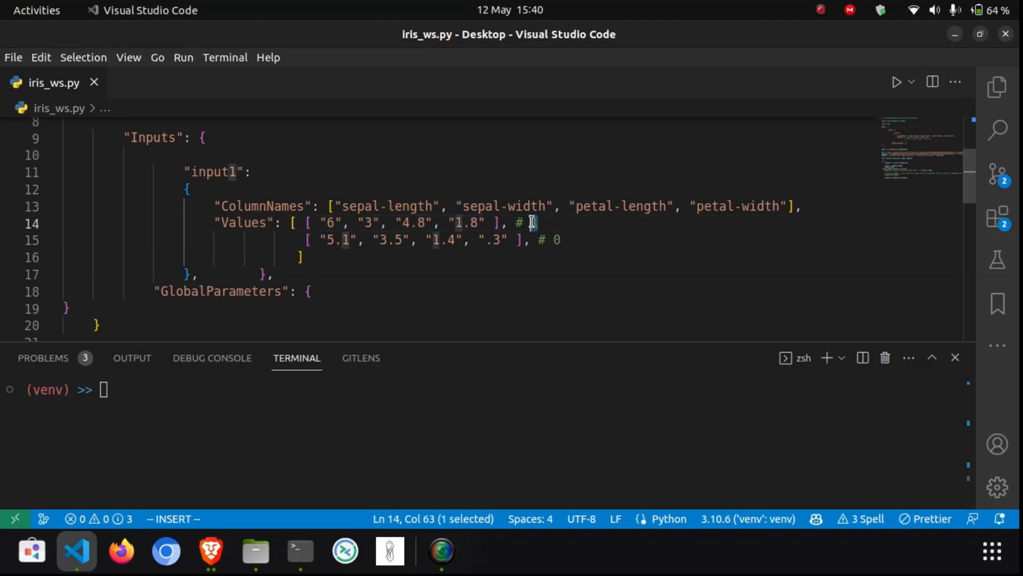
pyautogui.moveTo(319, 240); pyautogui.dragTo(554, 241)
pyautogui.click(569, 240)
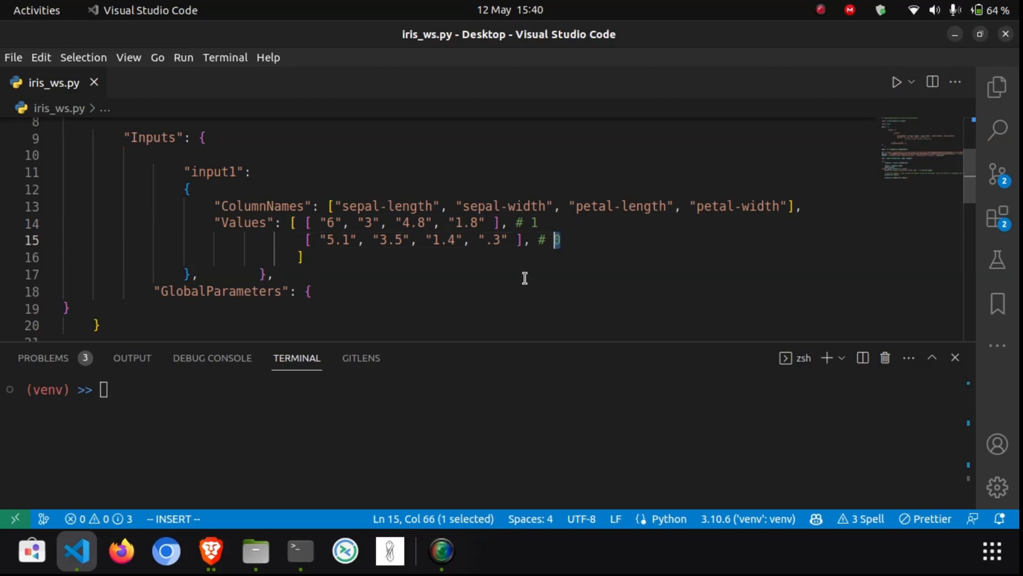
# Run ./iris_ws.py in the terminal and check the returned scored label and probability for each of the two input rows.
pyautogui.click(353, 408)
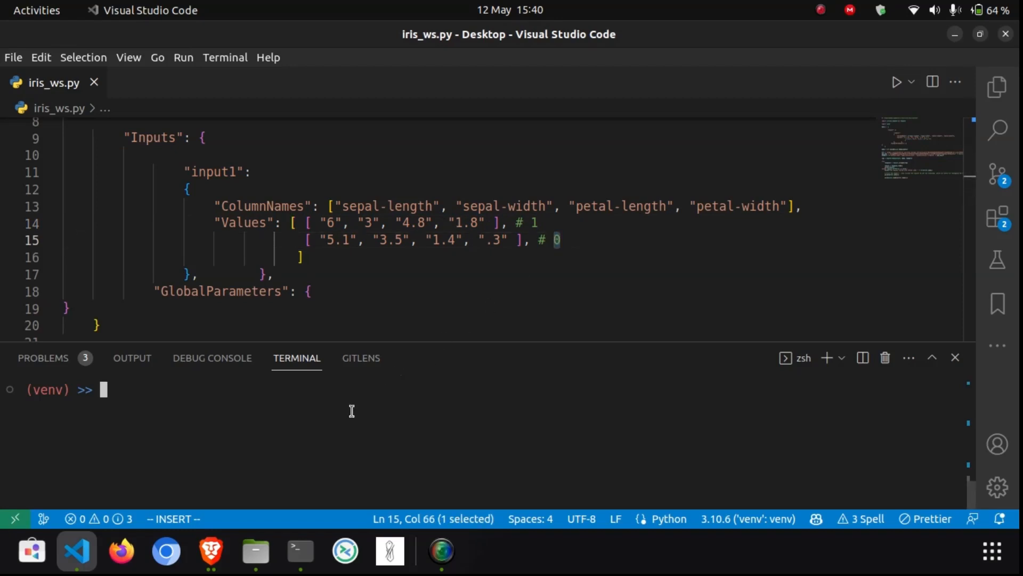
pyautogui.write('./iris')
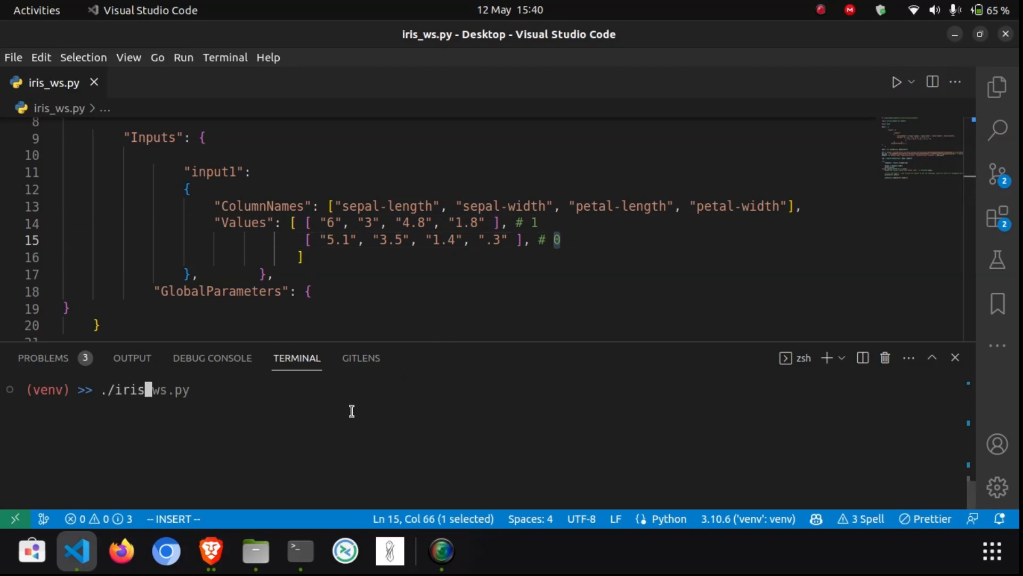
pyautogui.write('_ws')
pyautogui.press('Right')
pyautogui.press('Return')
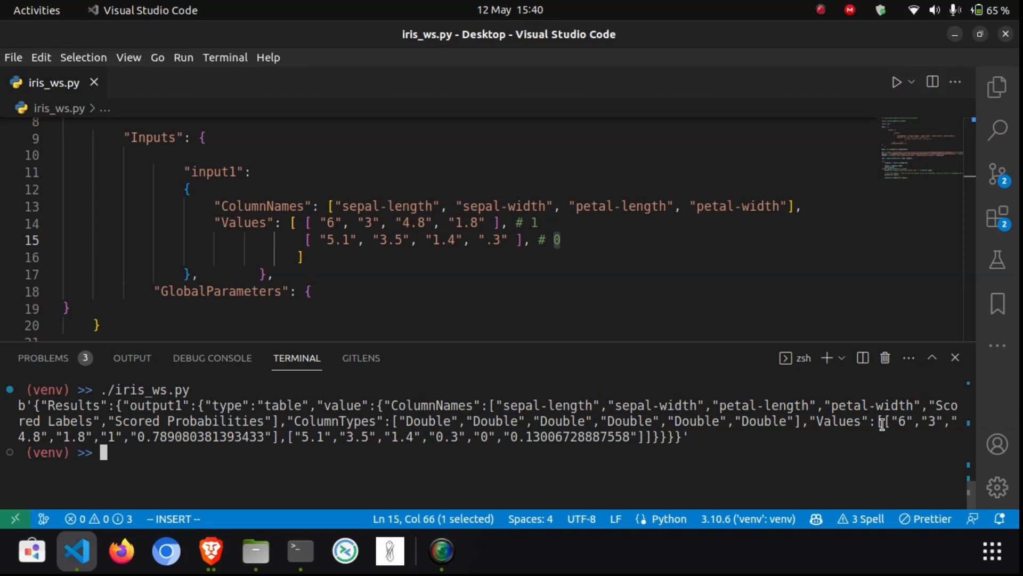
pyautogui.moveTo(881, 422); pyautogui.dragTo(276, 438)
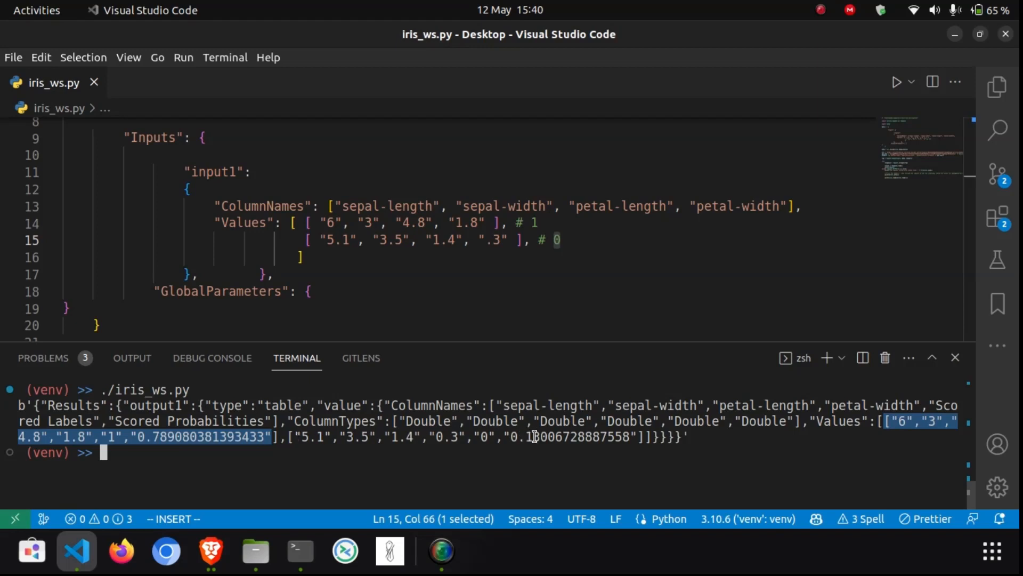
pyautogui.click(490, 436)
pyautogui.doubleClick(484, 436)
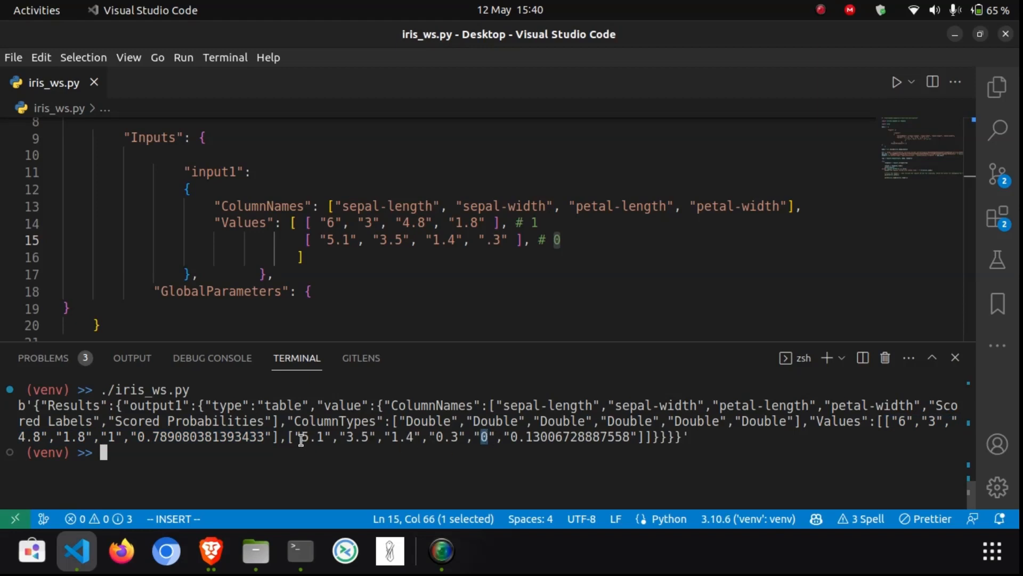
pyautogui.moveTo(296, 436); pyautogui.dragTo(465, 436)
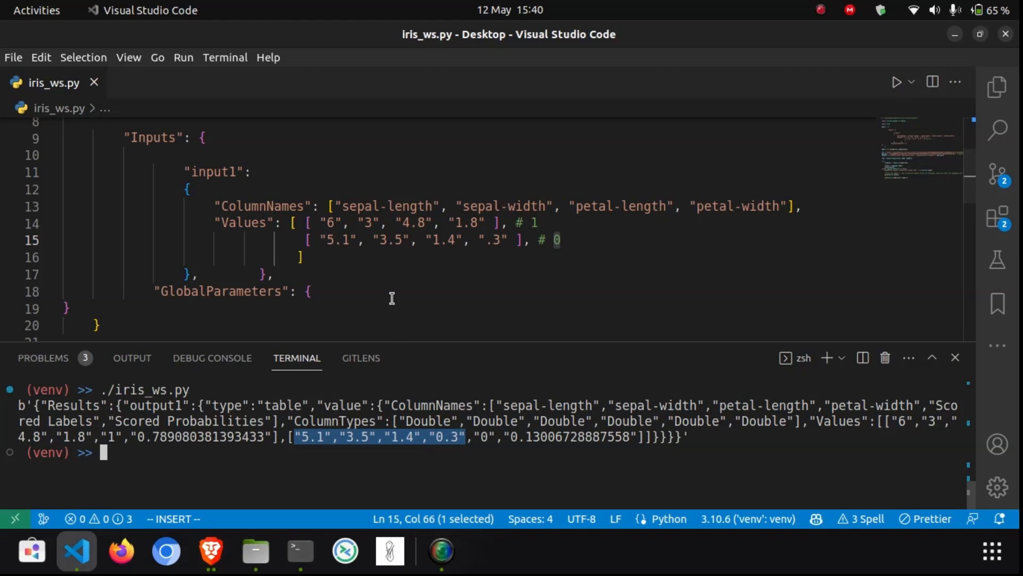
pyautogui.click(349, 277)
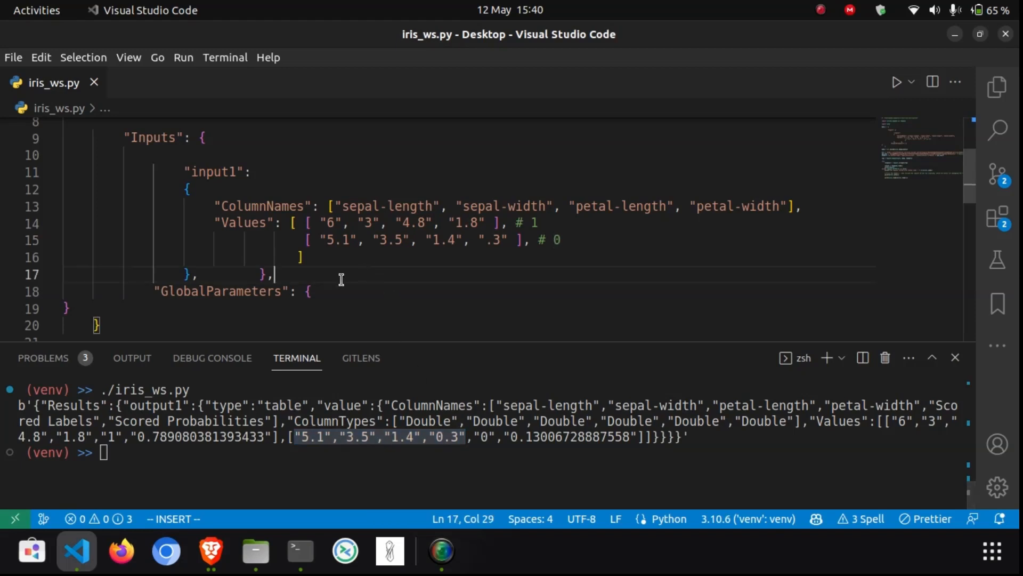
pyautogui.click(140, 451)
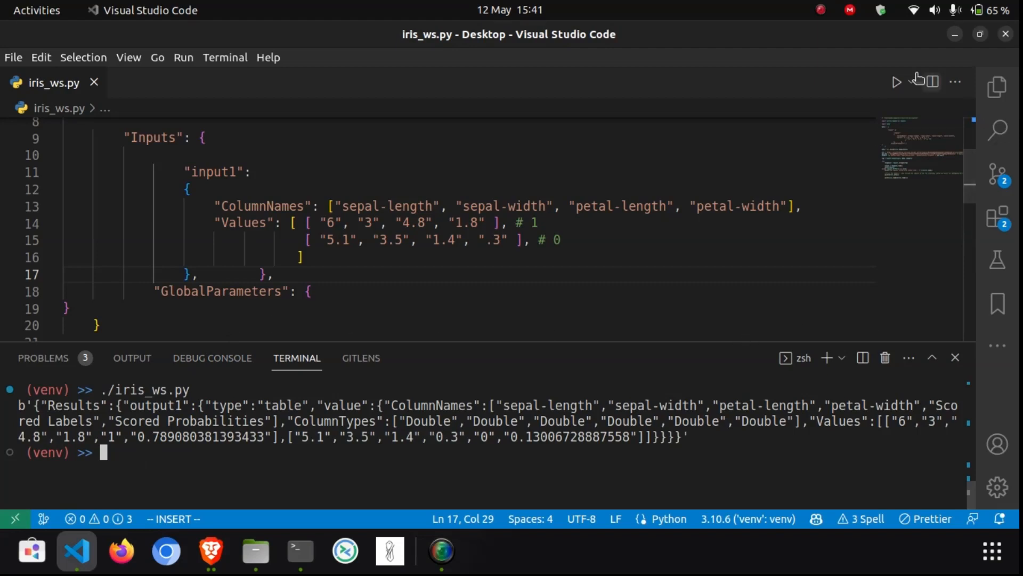
pyautogui.click(828, 18)
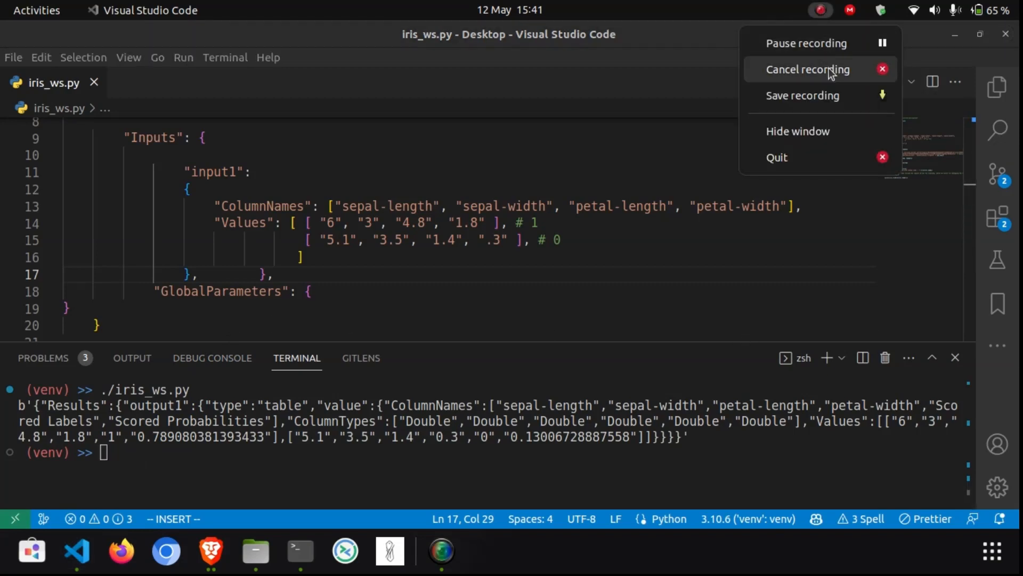